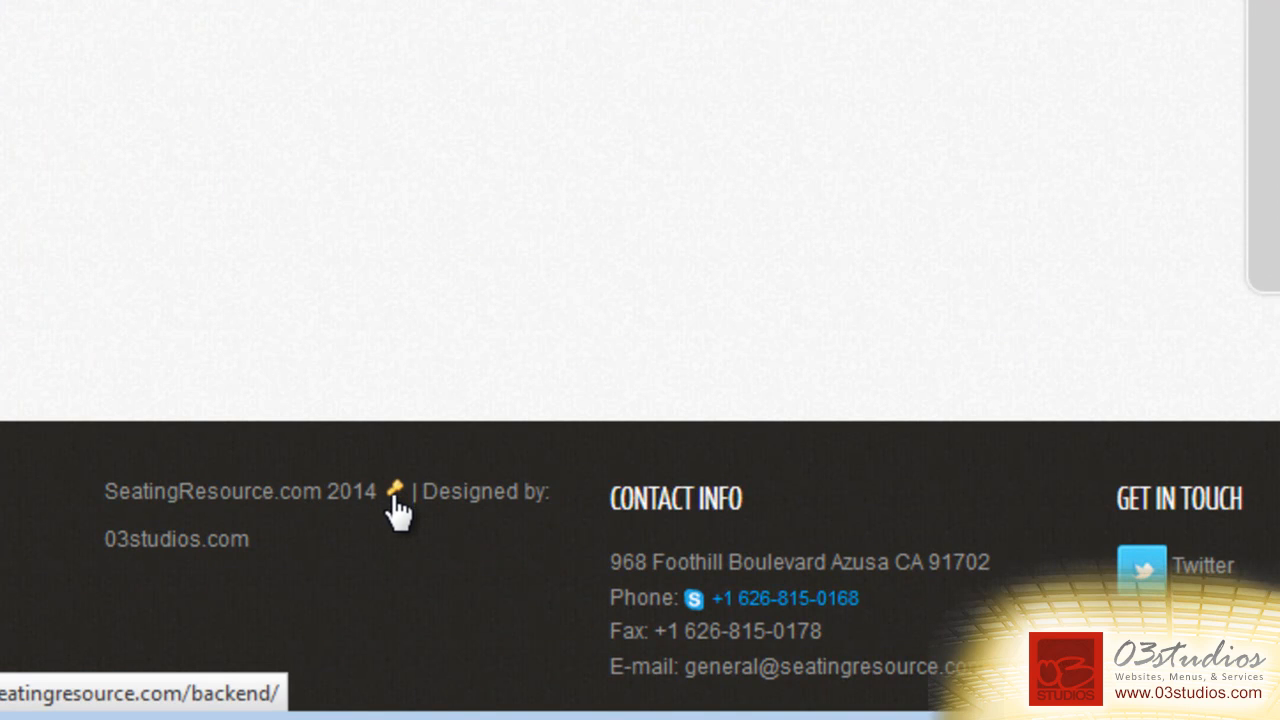
Open the backend account panel from the footer key icon and log in to the admin area.
click(395, 508)
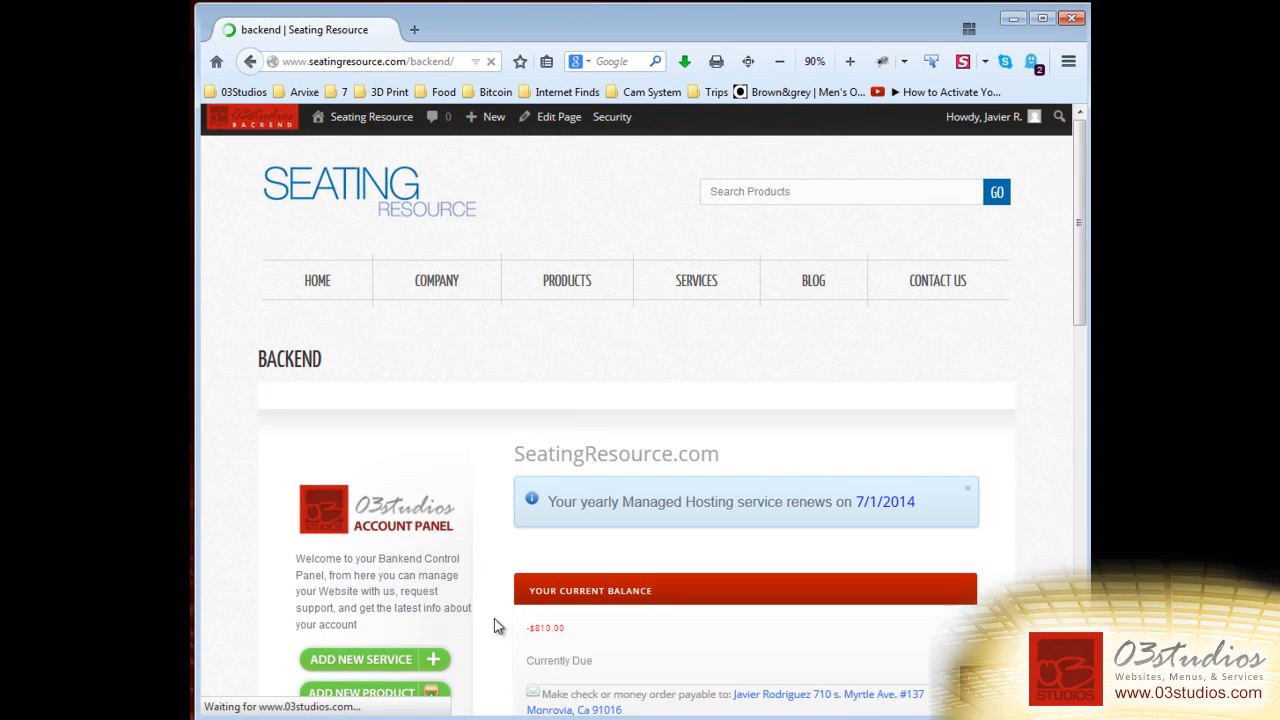
scroll(495, 620, down, 8)
click(567, 440)
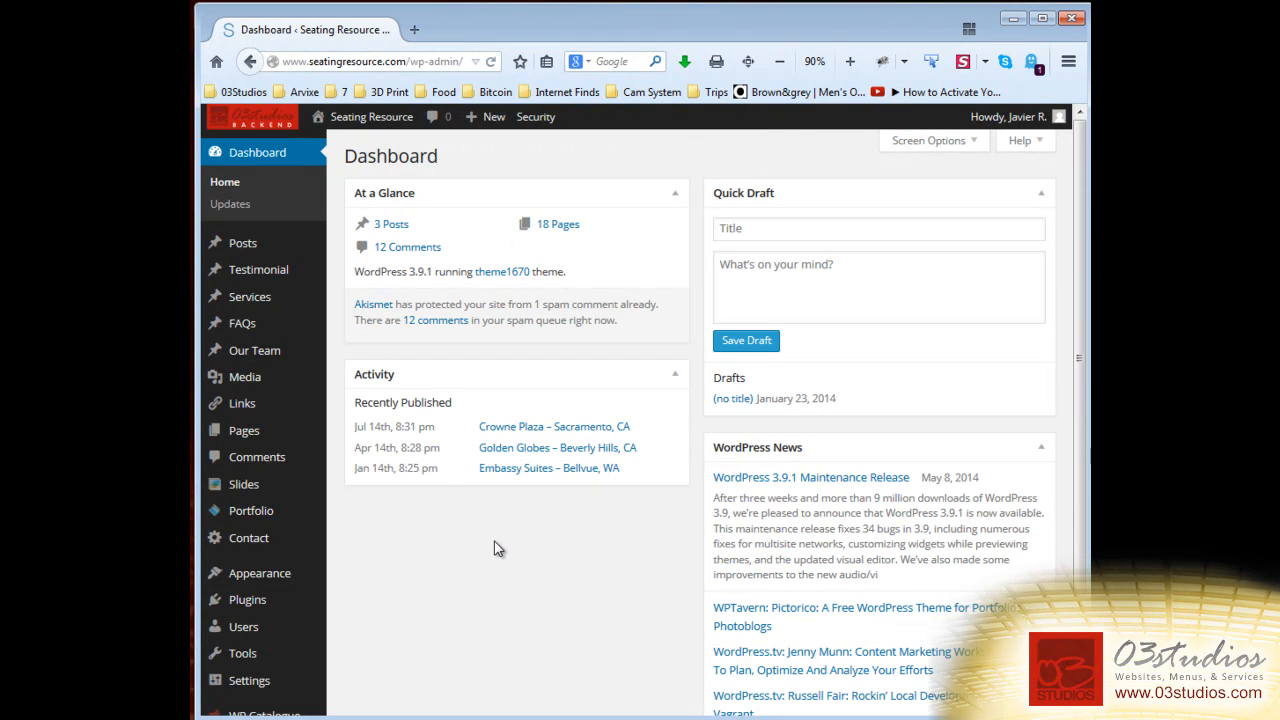
Start a new blog post from Posts > Add New in the admin sidebar.
mouse_move(274, 252)
mouse_move(495, 121)
mouse_move(322, 250)
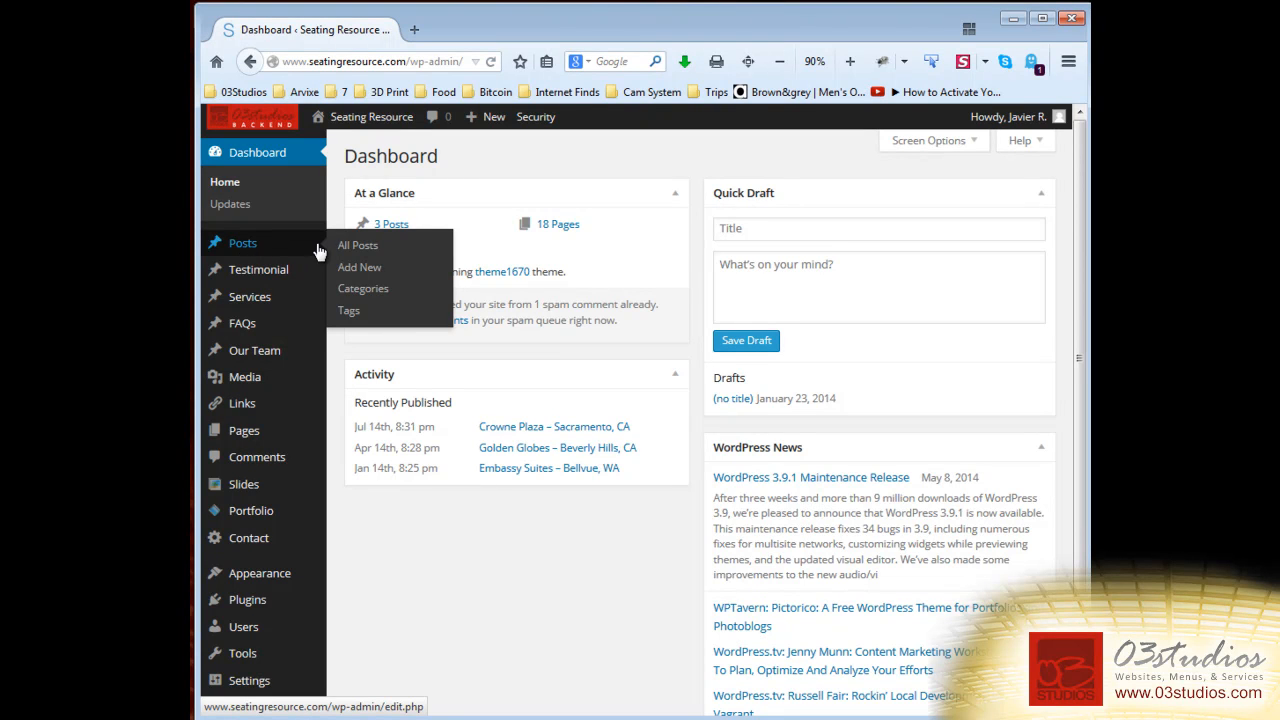
click(354, 276)
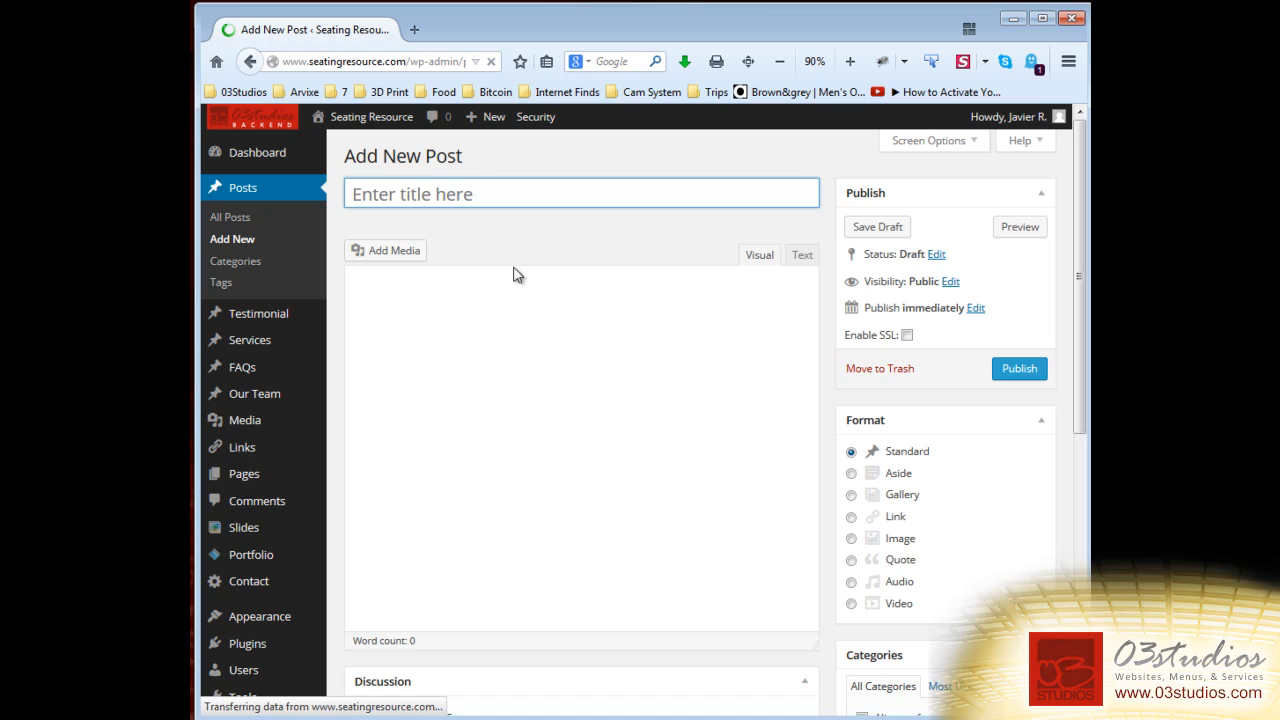
Title the new post 'All About Us', capitalising the A in About.
click(439, 196)
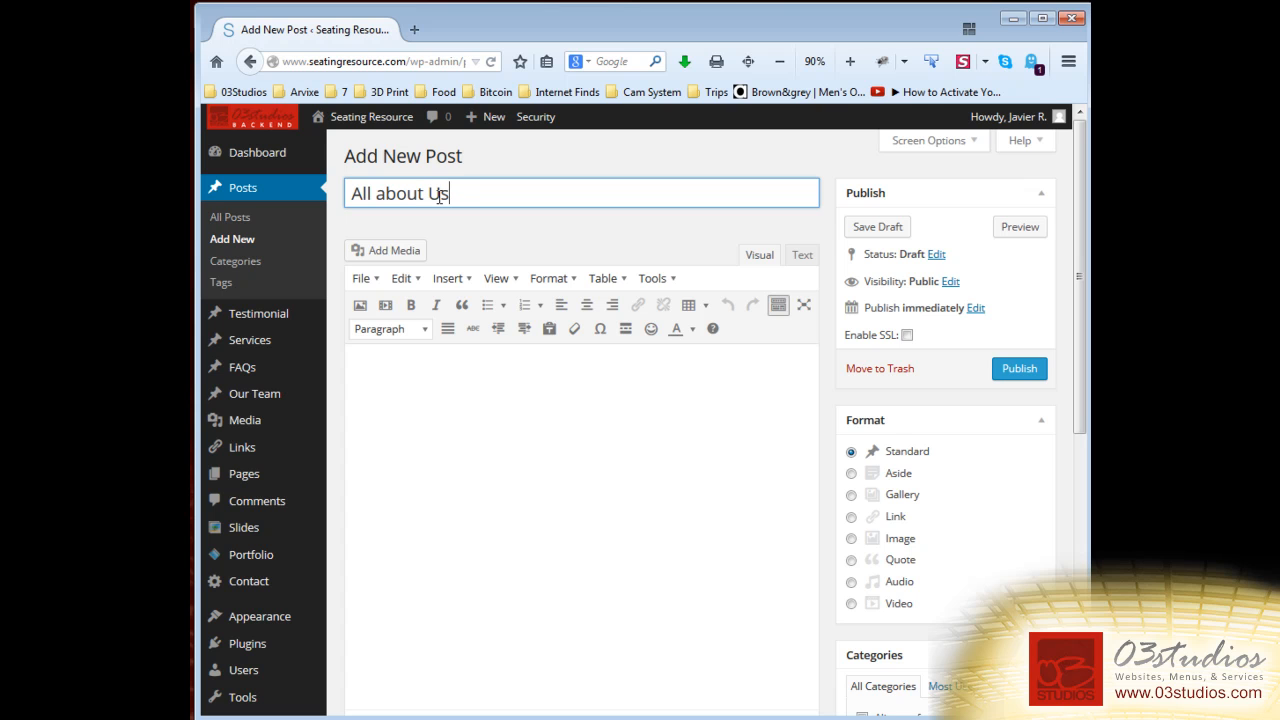
drag(379, 194, 389, 194)
text(A)
key(alt+Tab)
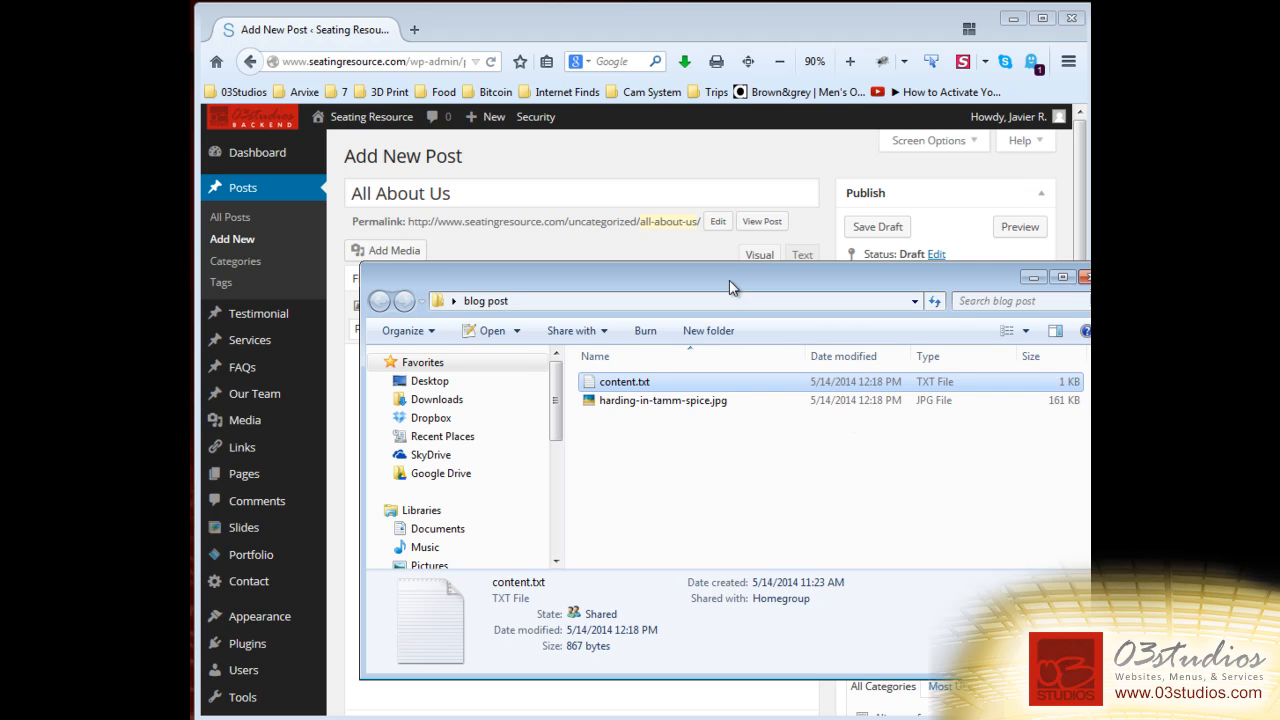
Open content.txt from the blog post folder in Notepad++, select all its text, and return to the post body.
drag(729, 280, 743, 272)
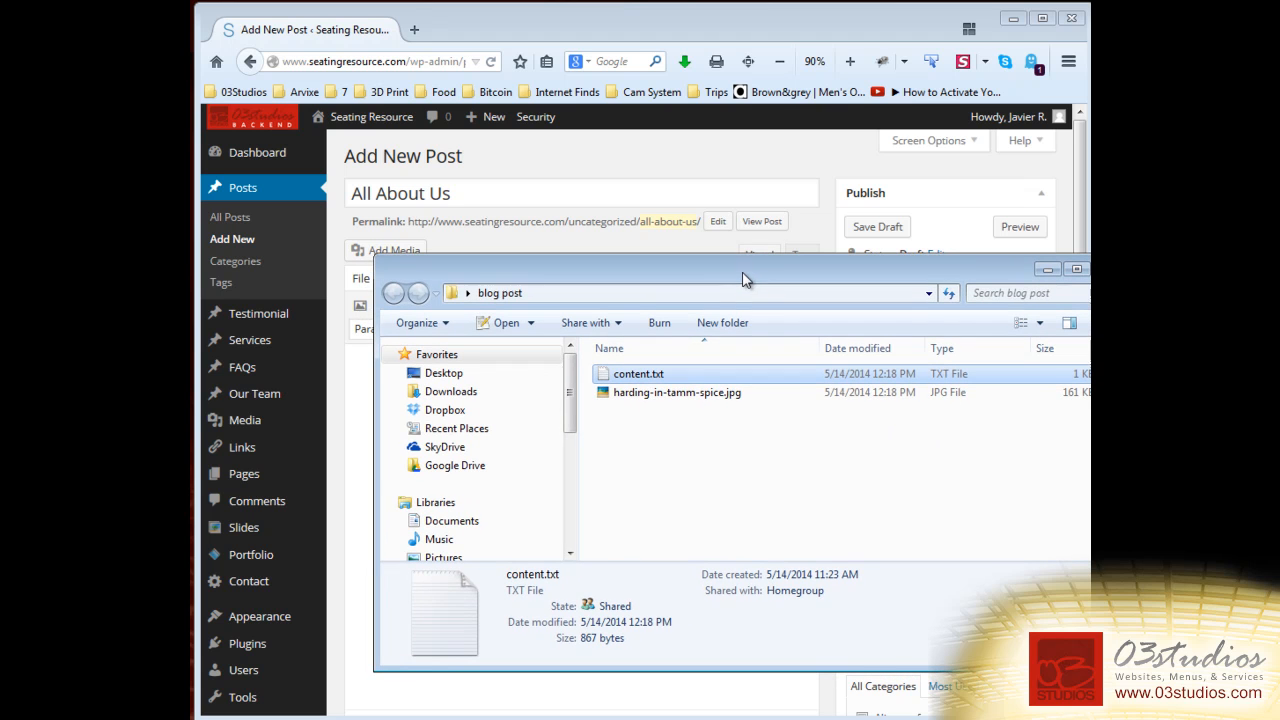
click(632, 398)
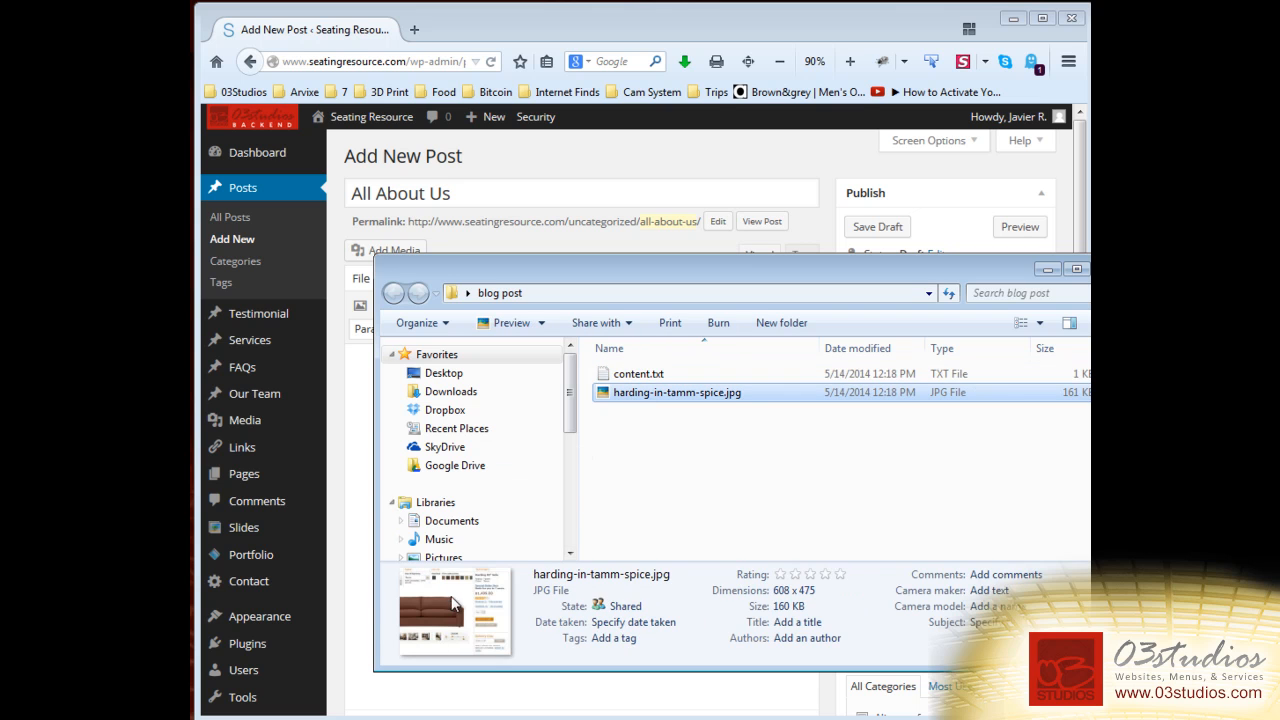
click(662, 375)
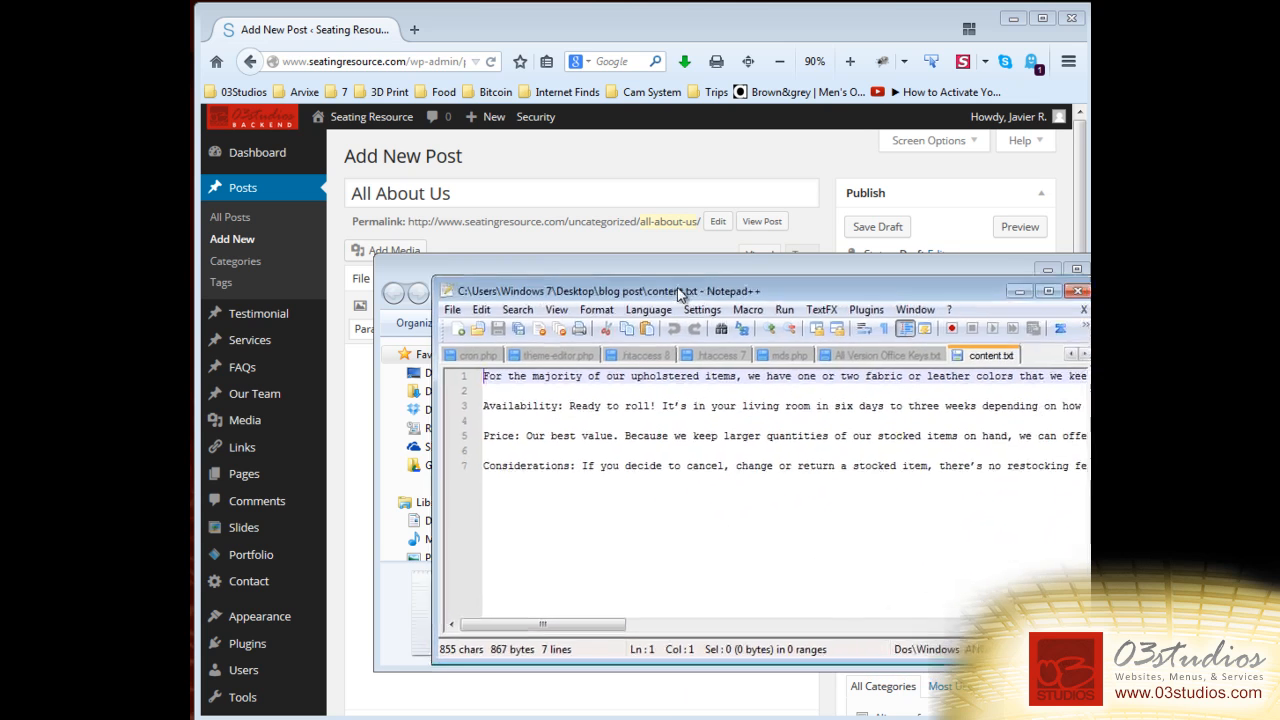
drag(680, 294, 757, 403)
key(ctrl+a)
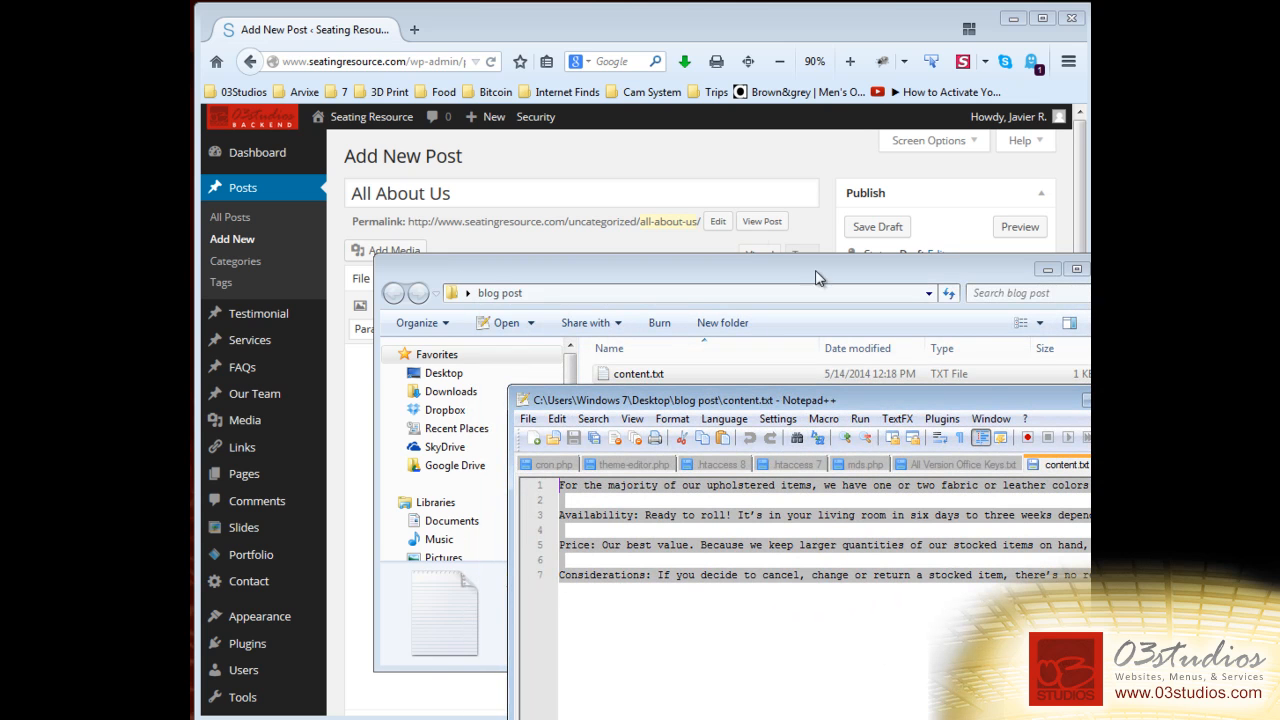
click(744, 157)
click(545, 471)
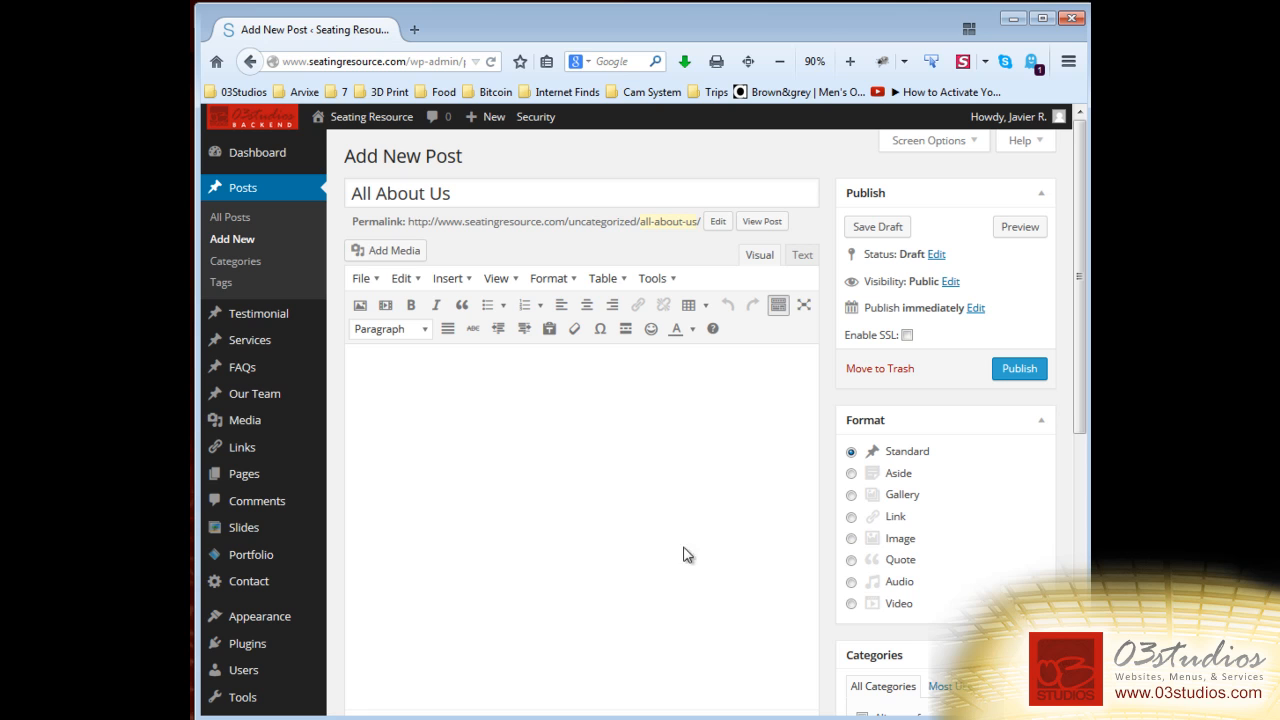
Paste the four upholstery paragraphs from content.txt into the post body.
text(For the majority of our upholstered items, we have one or two fabric or leather colors that we keep in stock for speedy delivery.   When we’re deciding which fabric we should stock for a particular piece, we think about what suits the style of the frame and also what colors would work for most people (which is why you’ll see lots of neutral stocked colors).  Availability: Ready to roll! It’s in your living room in six days to three weeks depending on how close you live to one of our stores.  Price: Our best value. Because we keep larger quantities of our stocked items on hand, we can offer them at a great price.  Considerations: If you decide to cancel, change or return a stocked item, there’s no restocking fee. And did I mention that we always have free return and exchange delivery regardless of what you buy? Welcome to the no-buyer’s-remorse zone.)
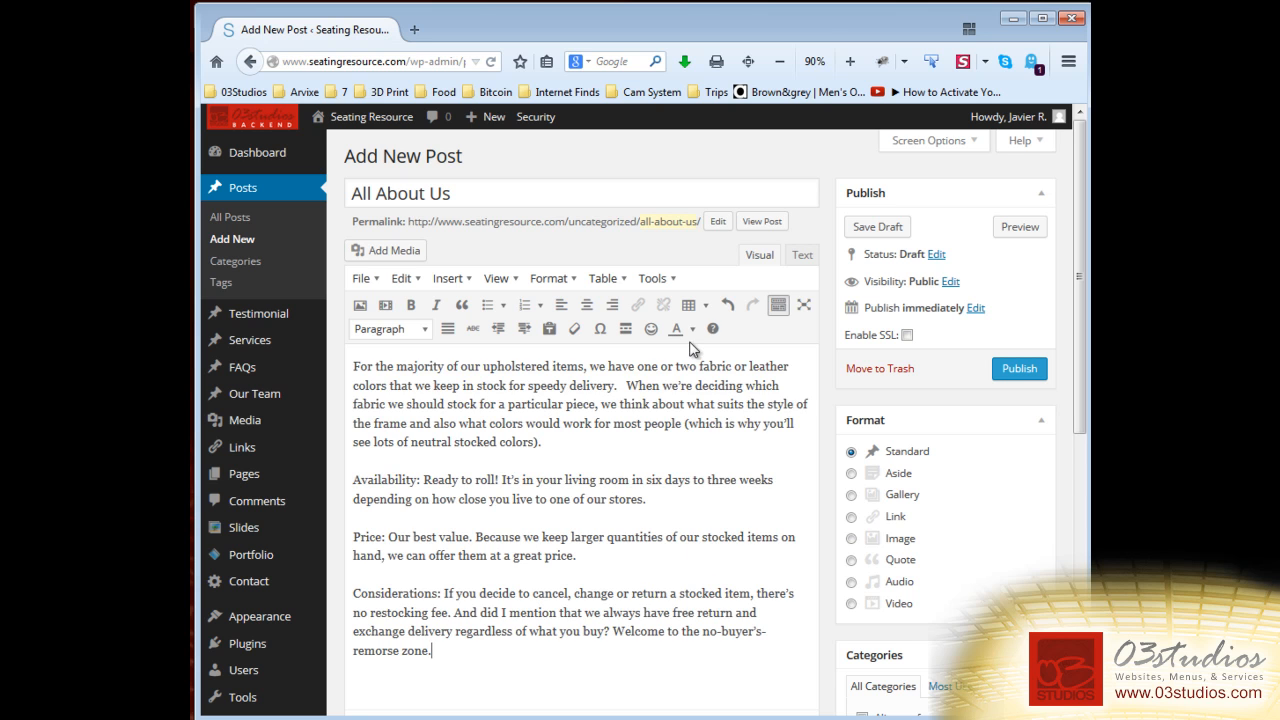
click(354, 366)
Insert the beige chair and red bar-stool images from the Media Library into the post.
click(393, 255)
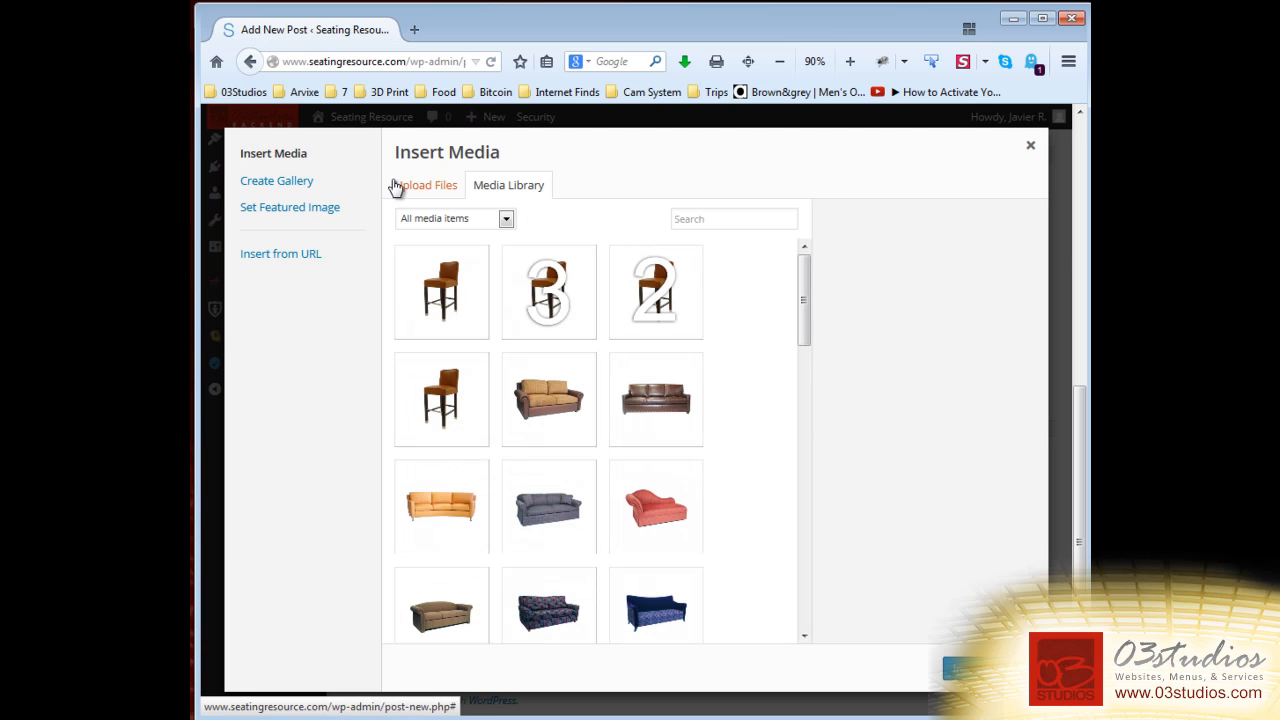
drag(805, 297, 808, 597)
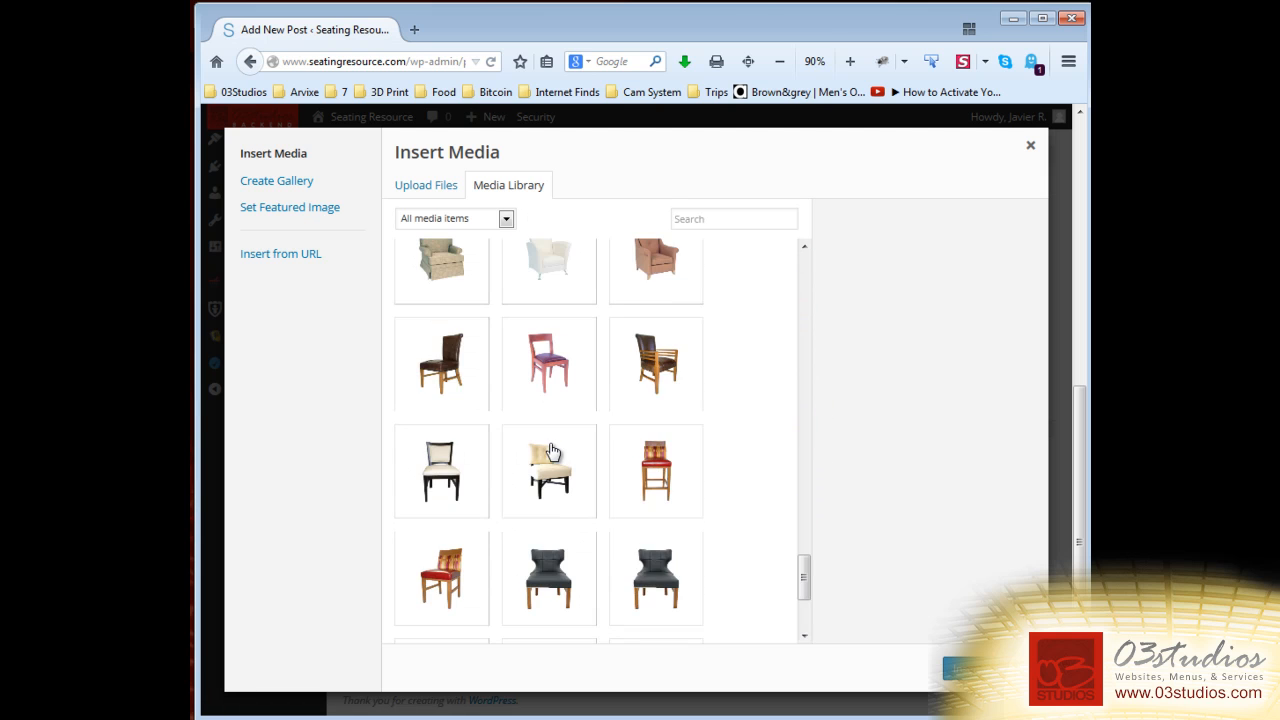
click(570, 474)
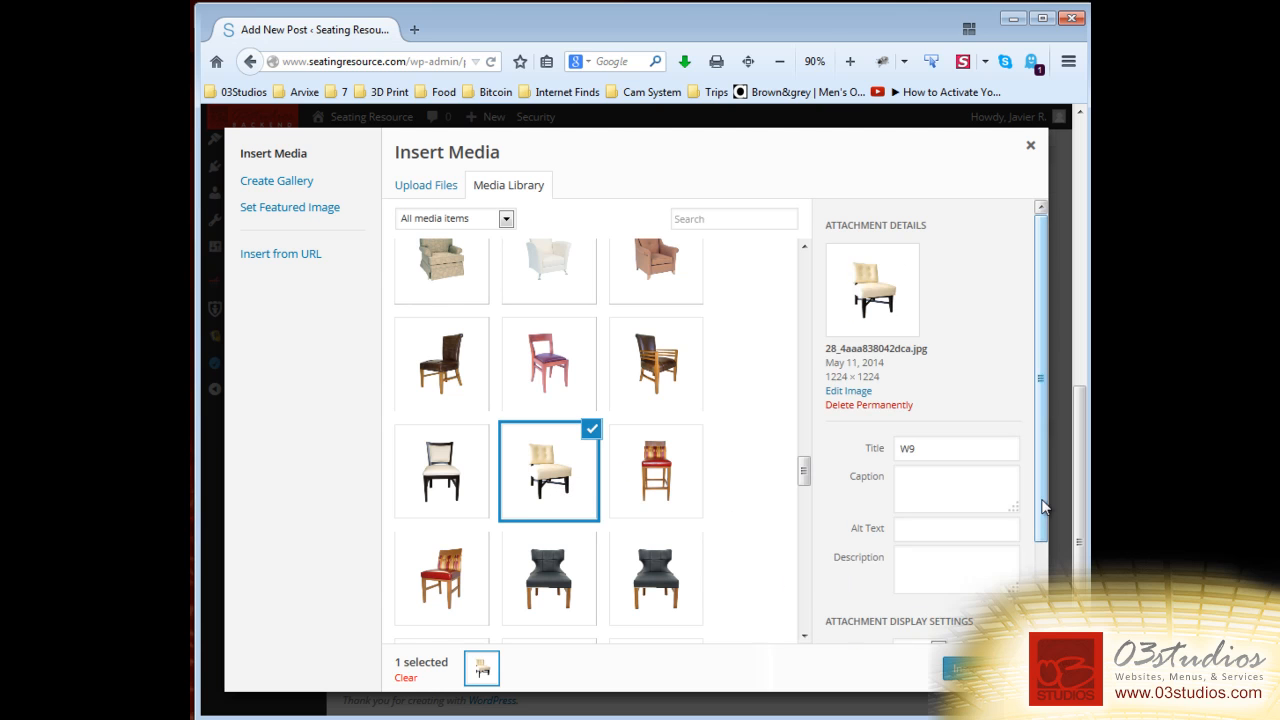
scroll(940, 420, down, 2)
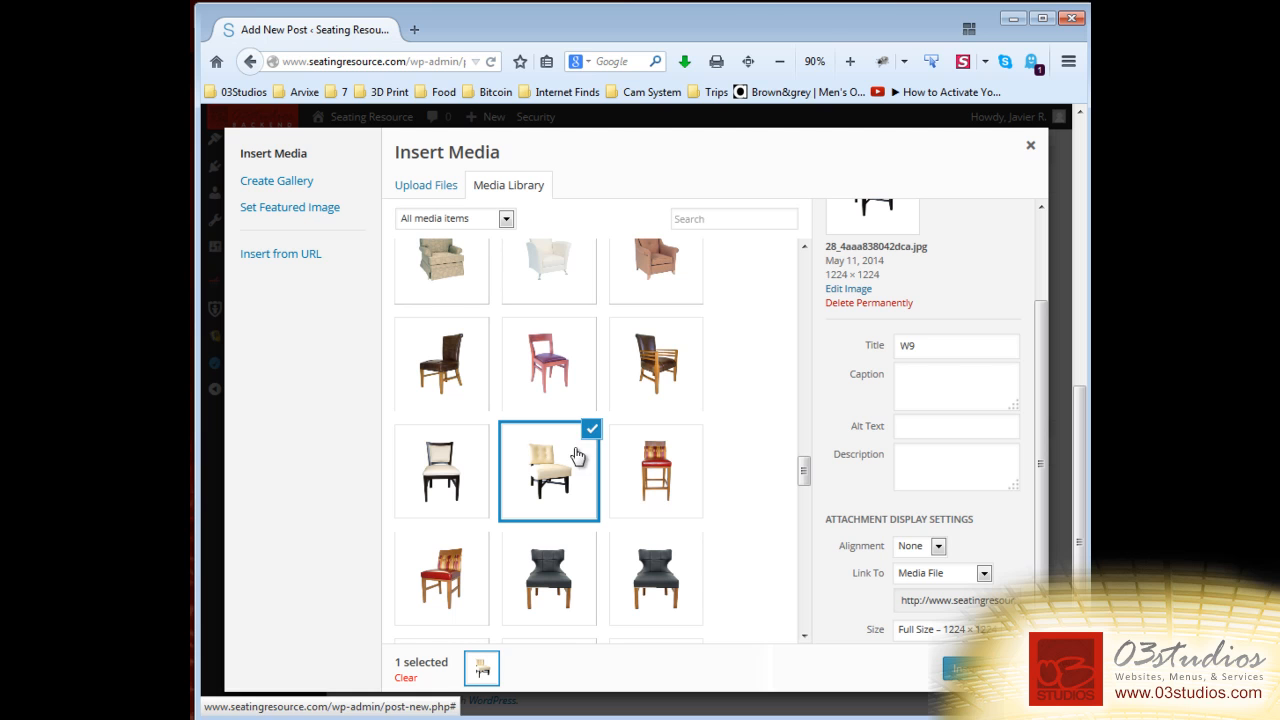
click(682, 490)
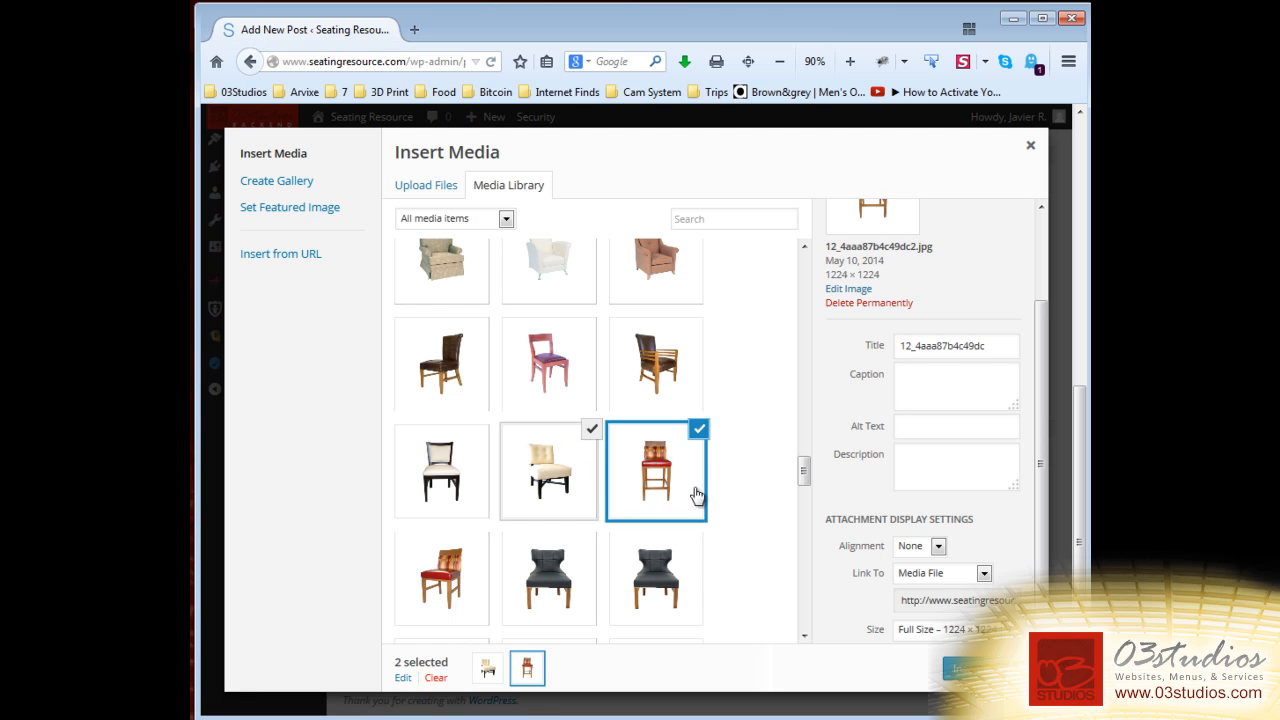
click(958, 668)
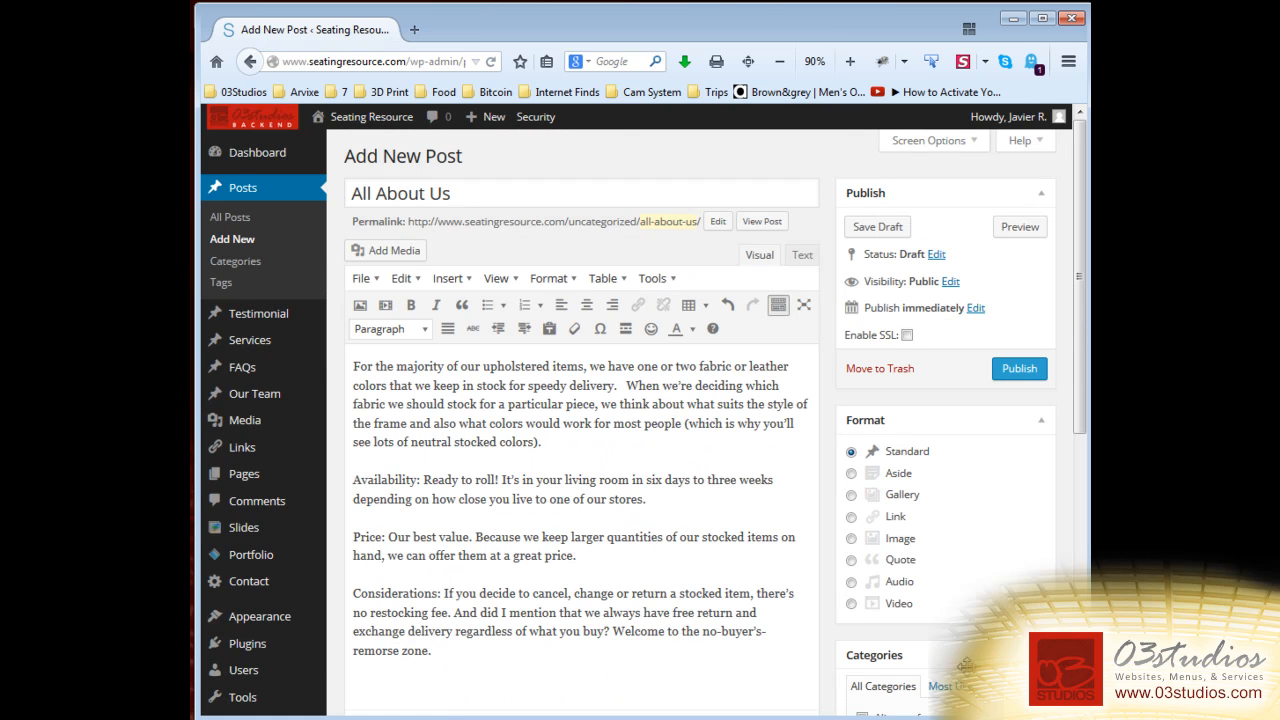
Shrink the beige chair and patterned bar-stool images using their corner resize handles.
click(630, 527)
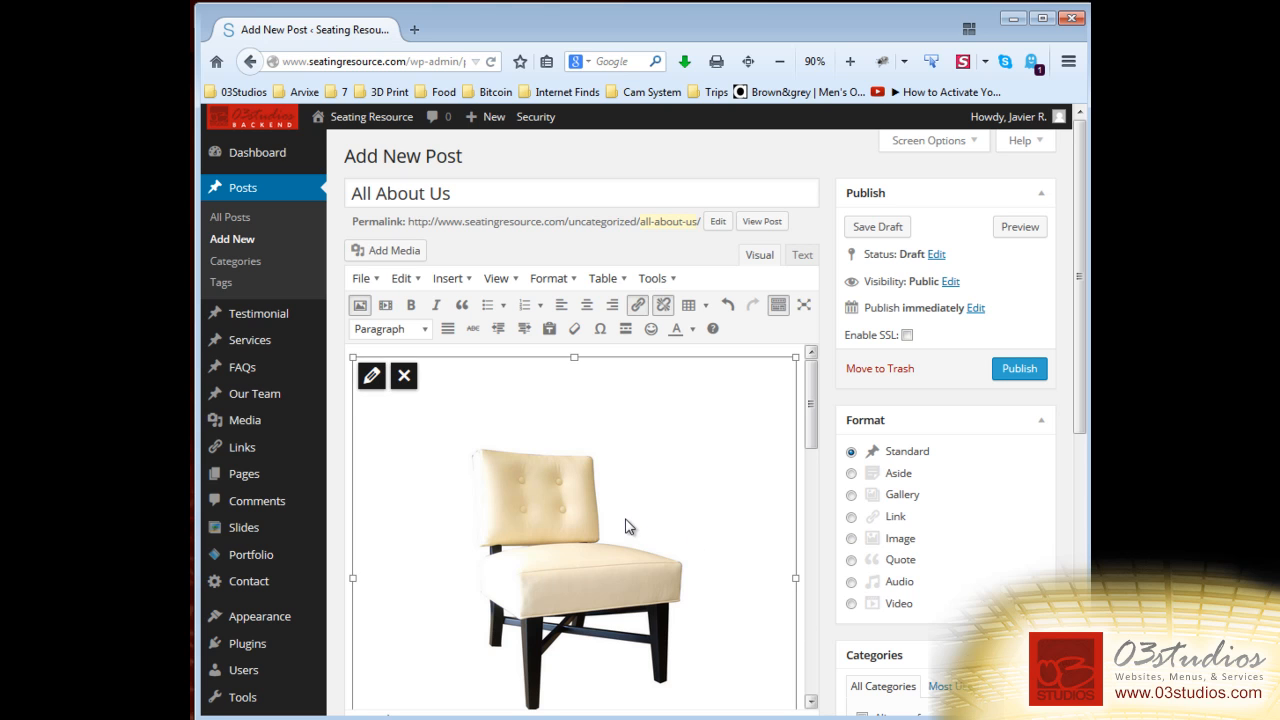
drag(354, 358, 605, 622)
click(578, 610)
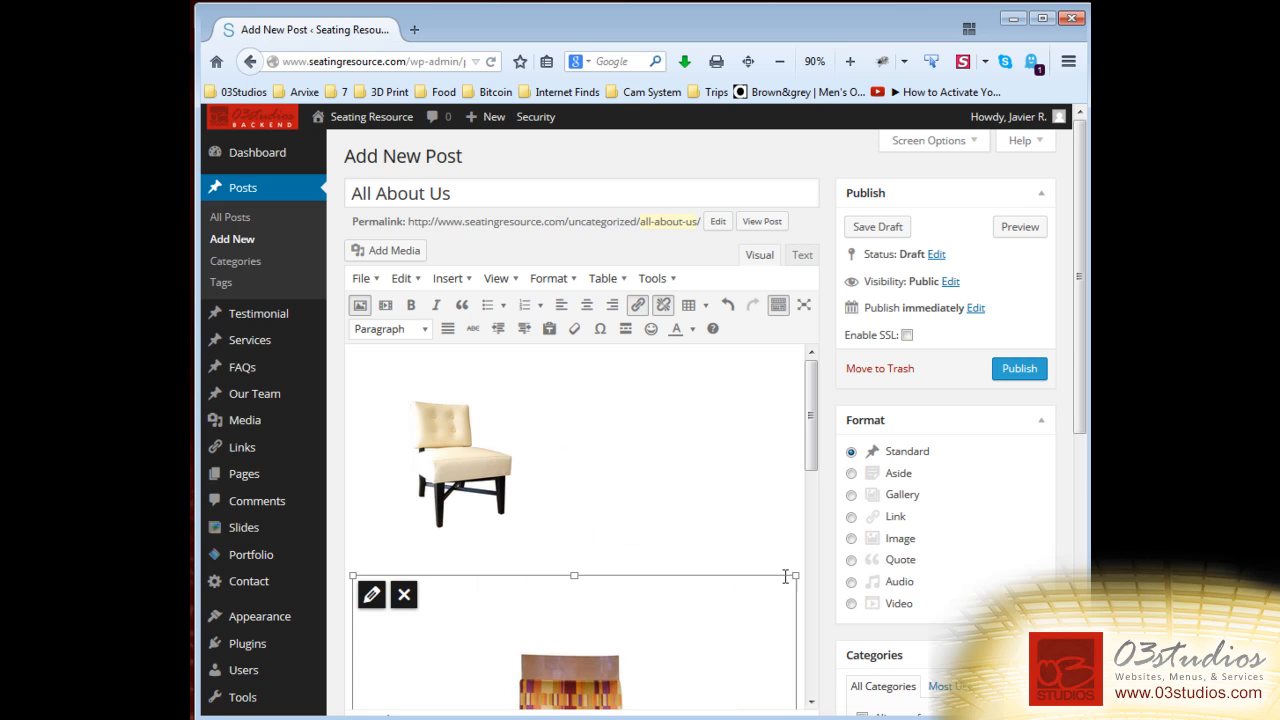
drag(796, 575, 456, 708)
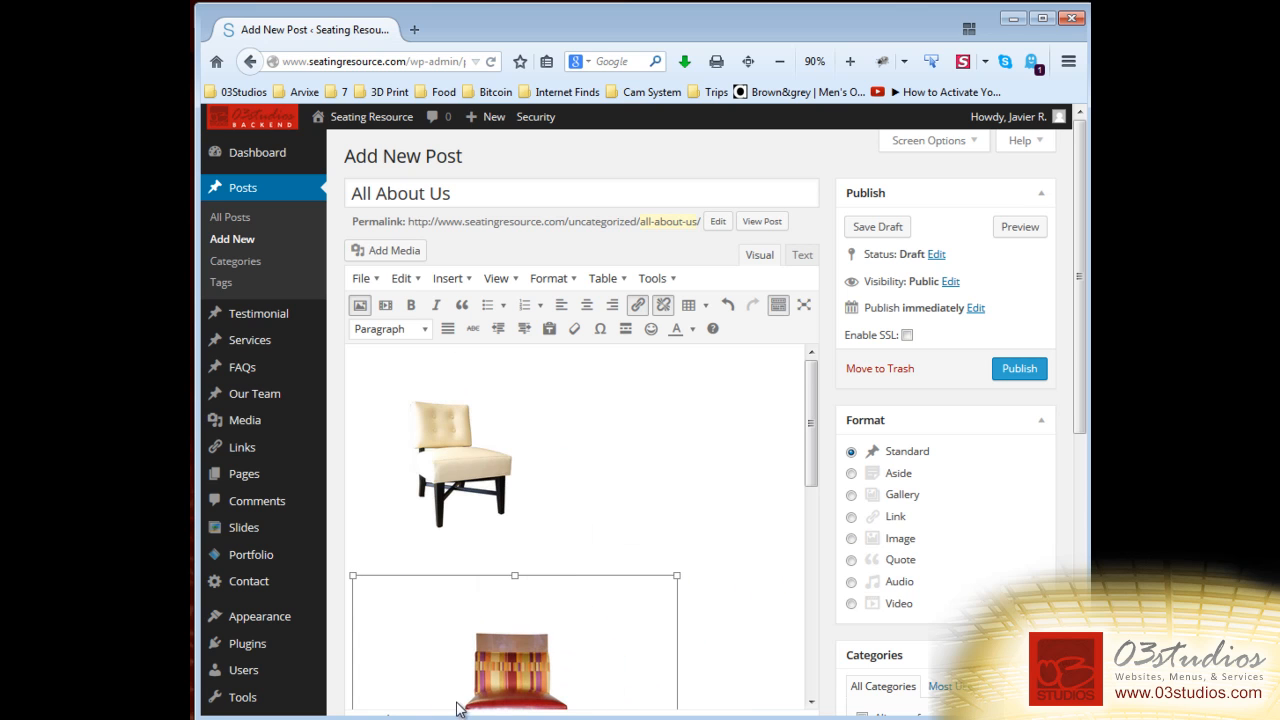
scroll(595, 595, down, 3)
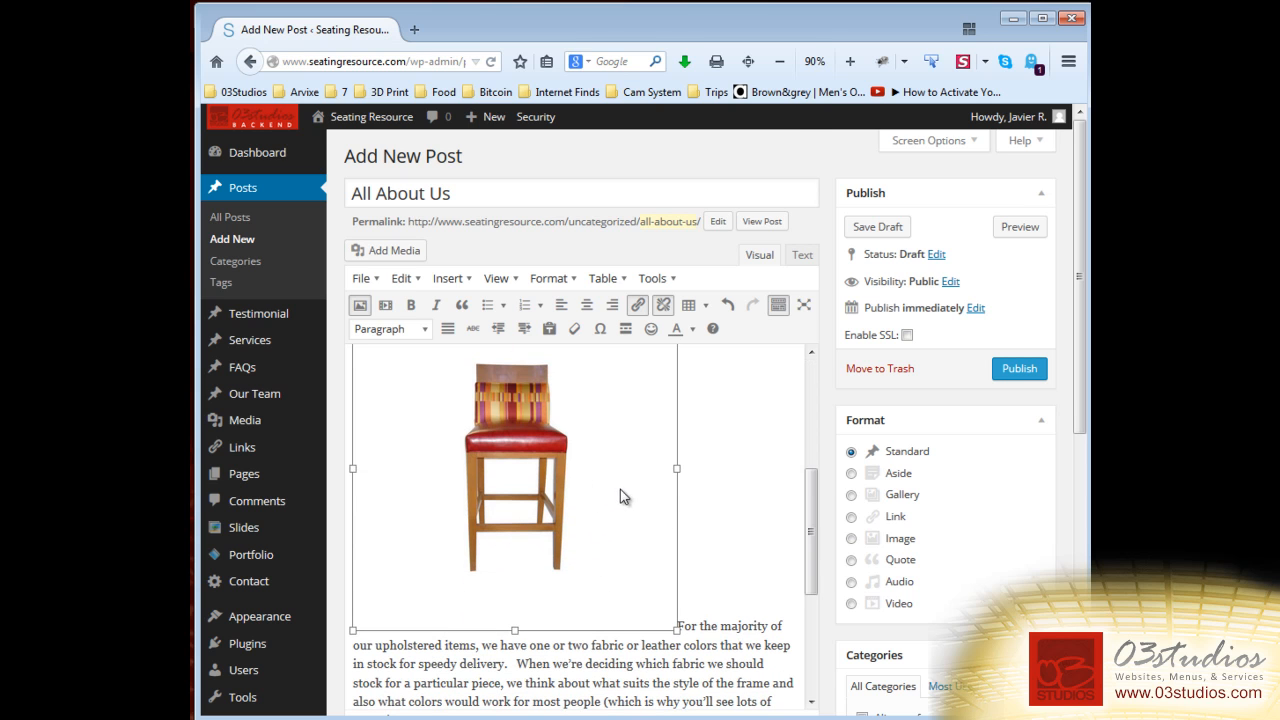
Cut the bar-stool image and paste it just before the Price paragraph.
right_click(580, 470)
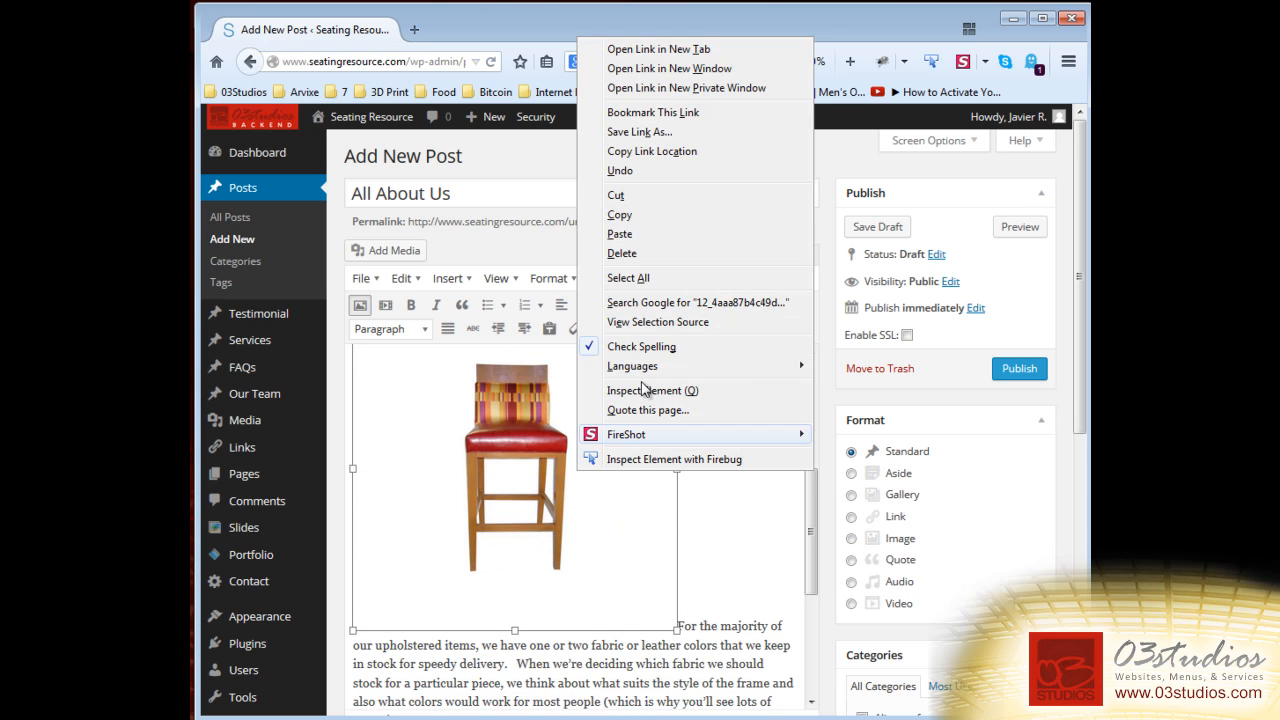
click(616, 195)
scroll(413, 422, down, 3)
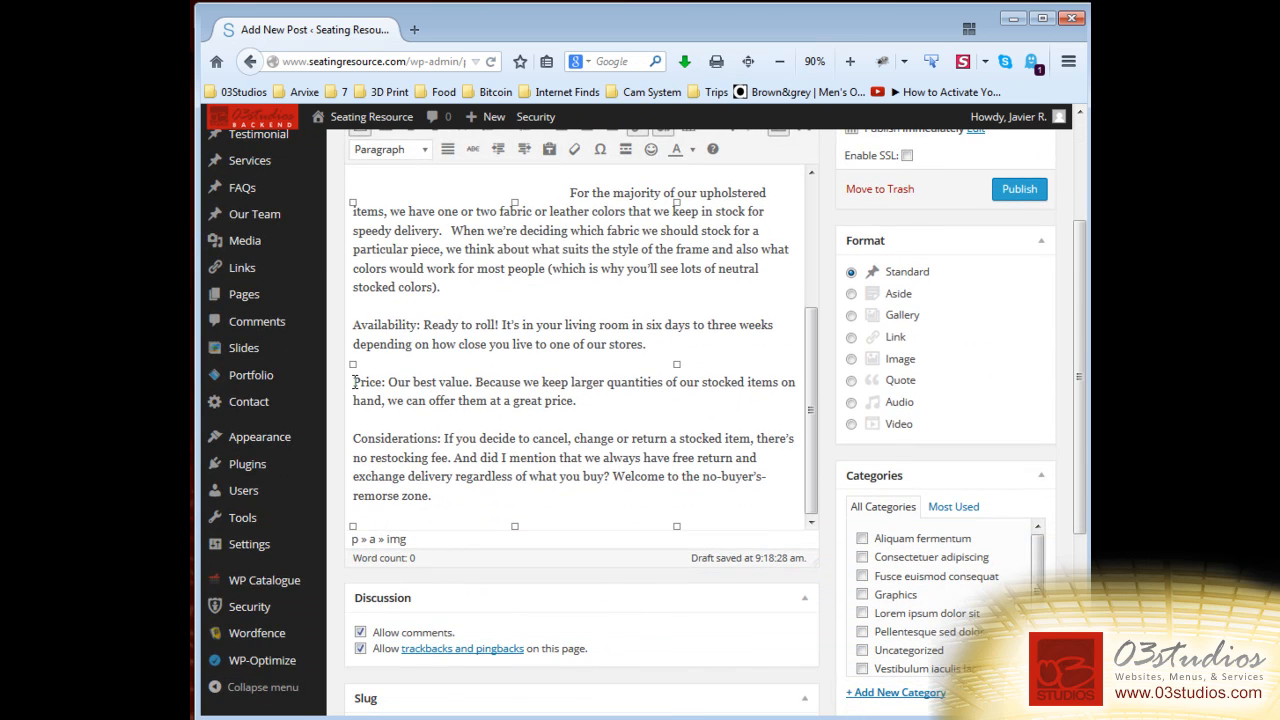
click(354, 381)
key(ctrl+v)
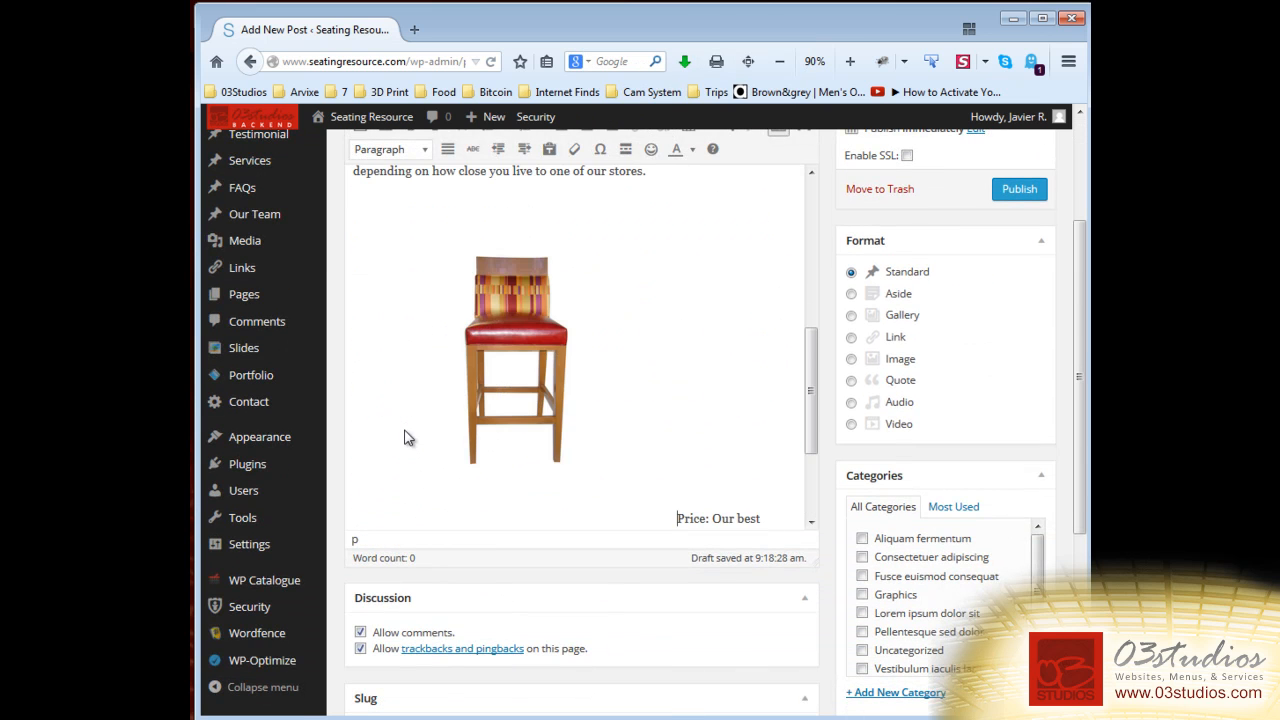
Align the stool image left so the Price and Considerations text wraps beside it.
click(548, 381)
scroll(720, 478, up, 3)
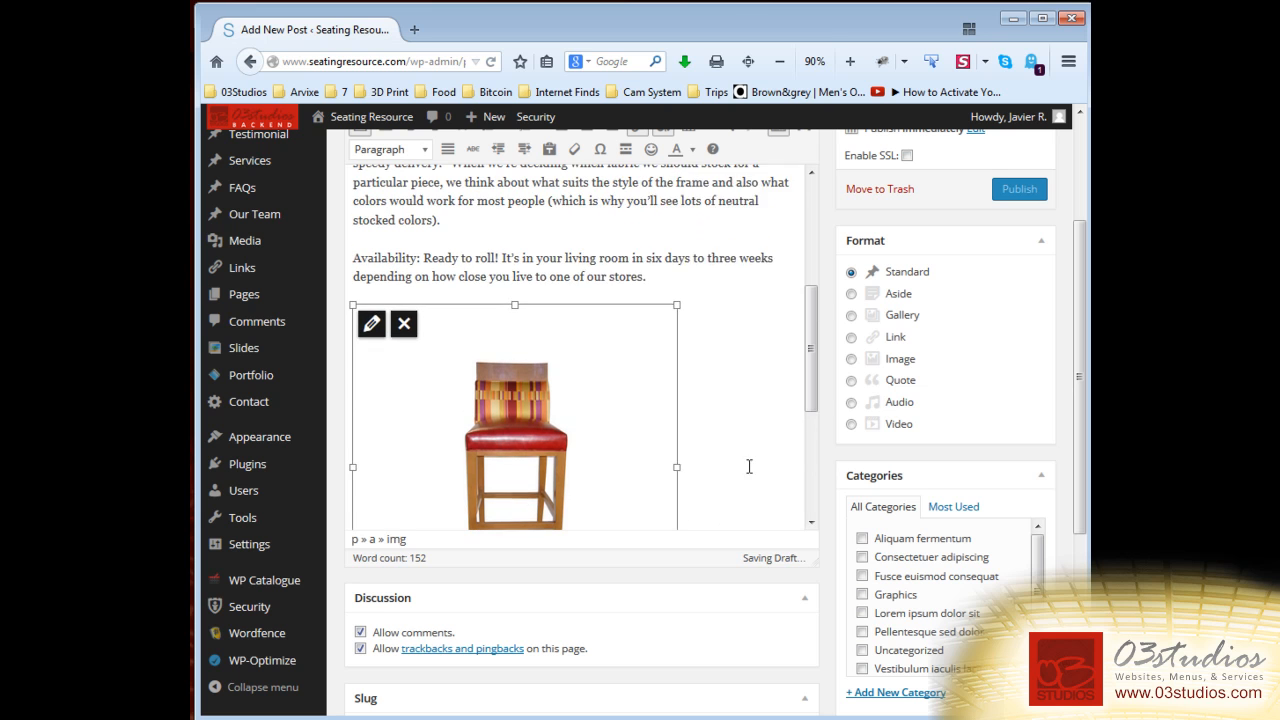
scroll(749, 467, up, 5)
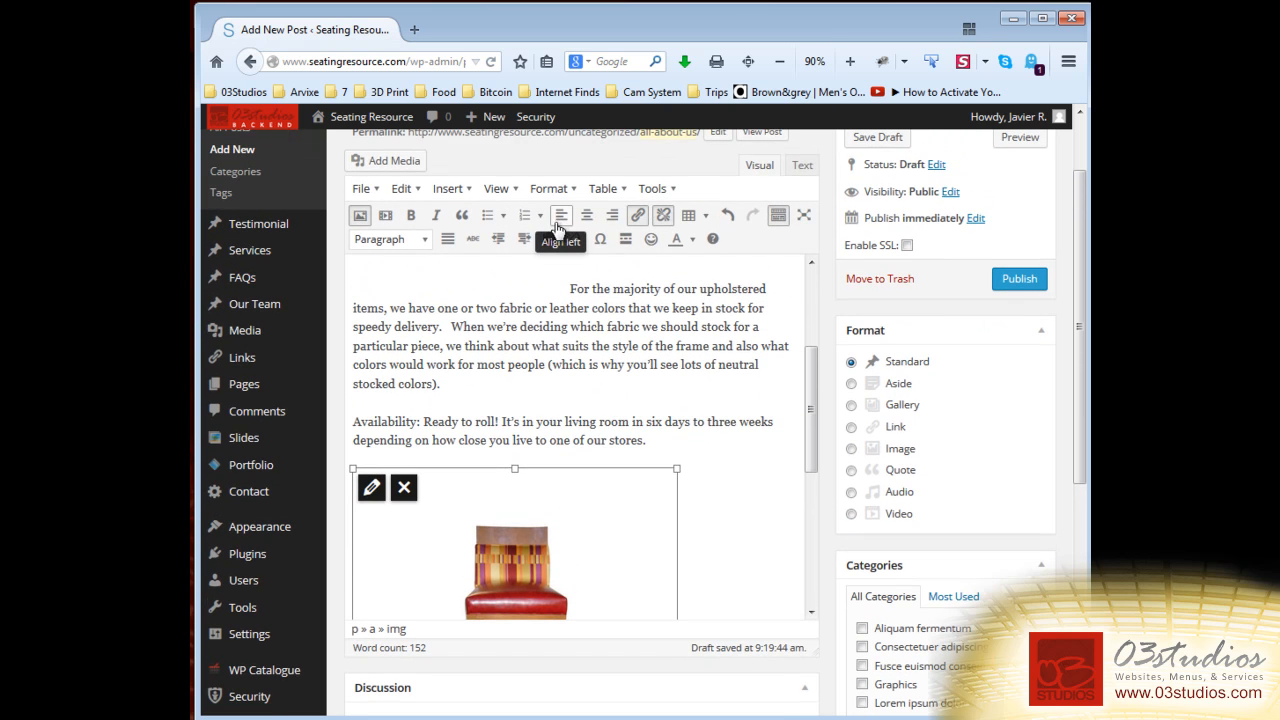
click(560, 216)
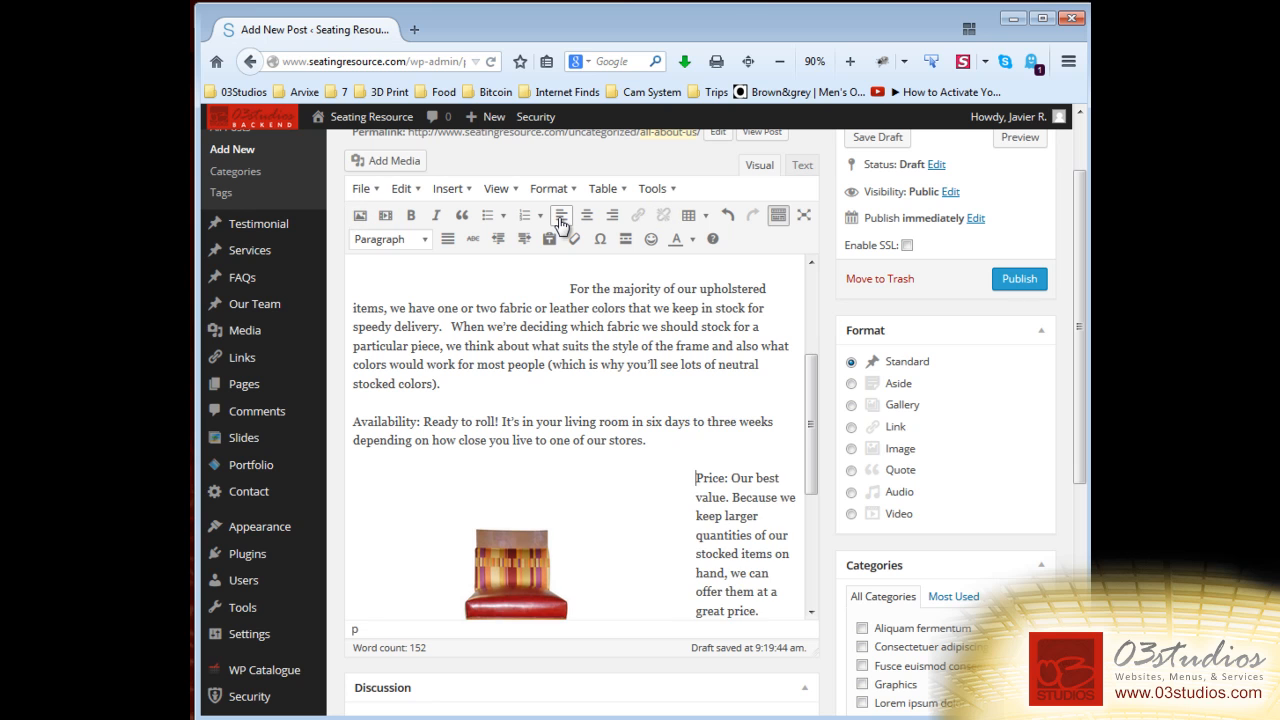
scroll(710, 460, down, 2)
click(686, 381)
scroll(753, 446, down, 3)
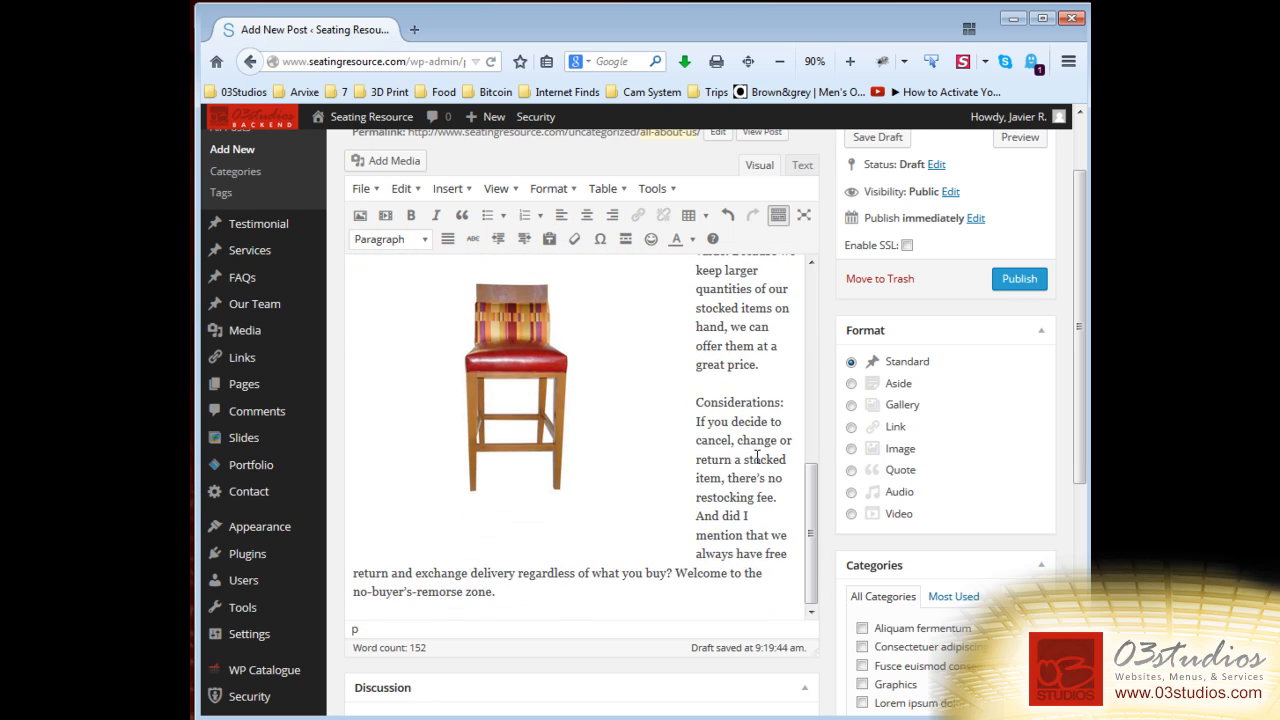
scroll(752, 460, up, 5)
scroll(730, 420, down, 3)
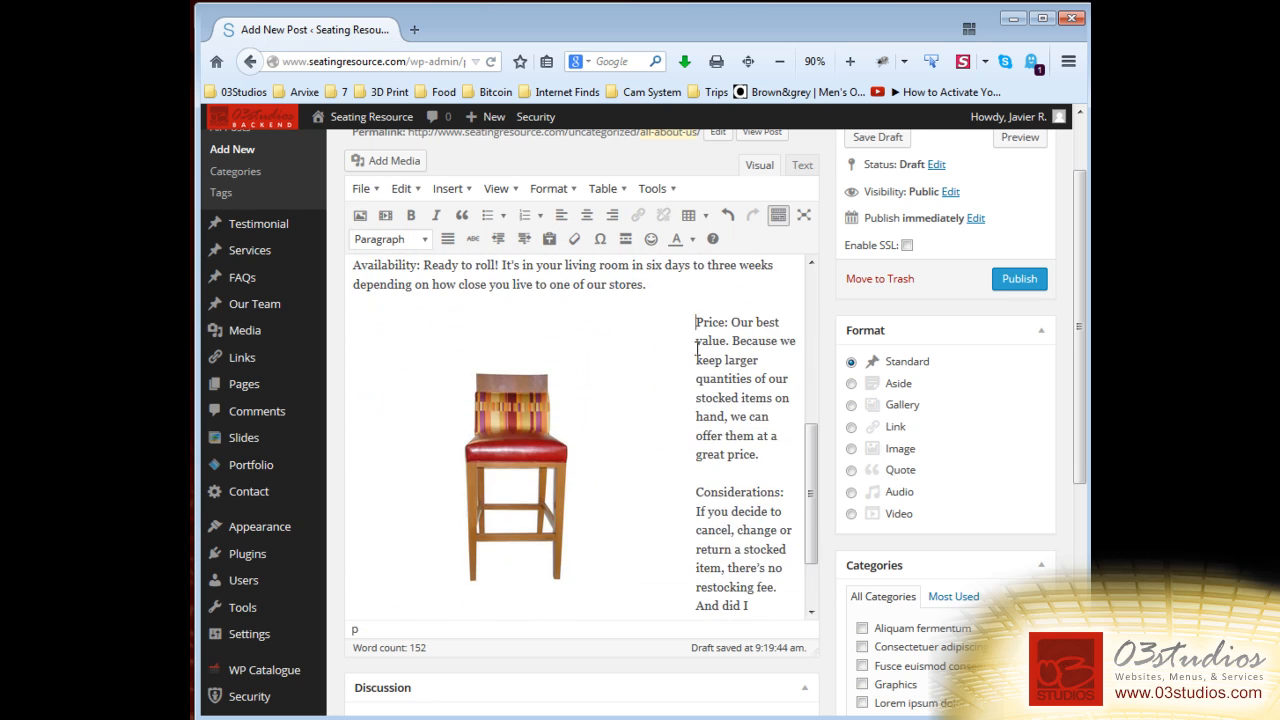
drag(699, 321, 750, 582)
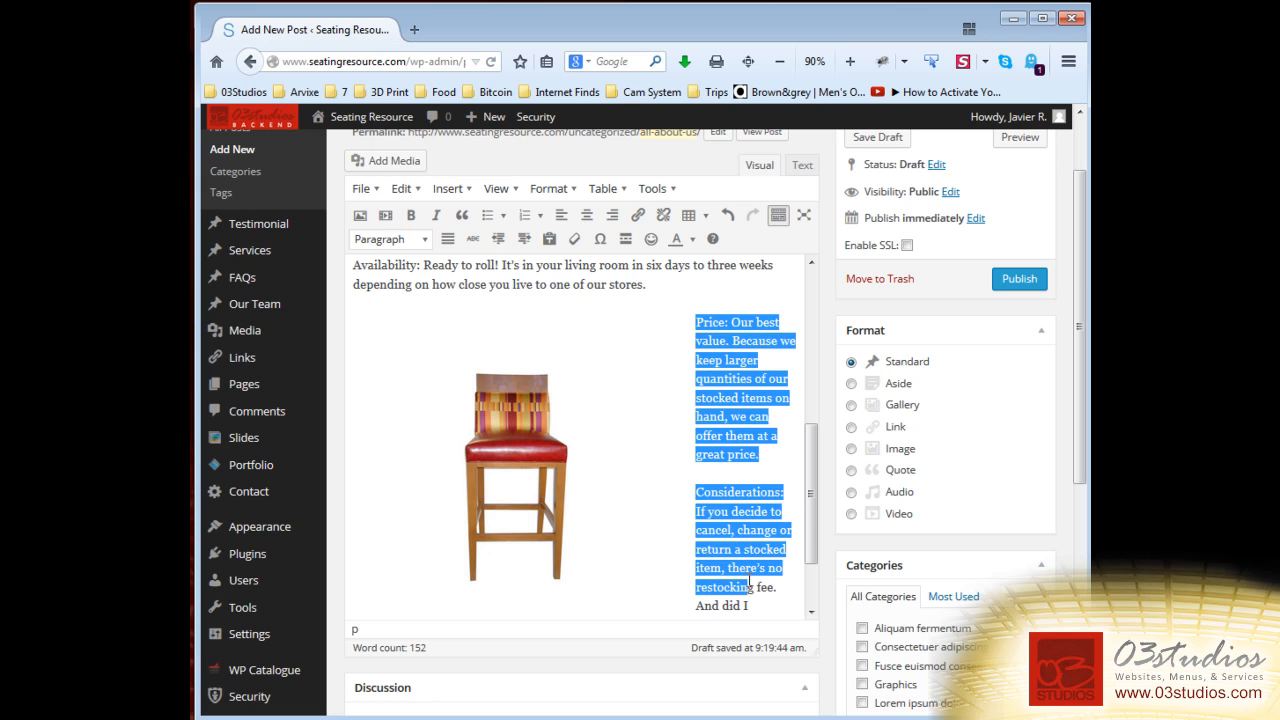
Align the stool image right of the Price text and shrink it.
click(509, 414)
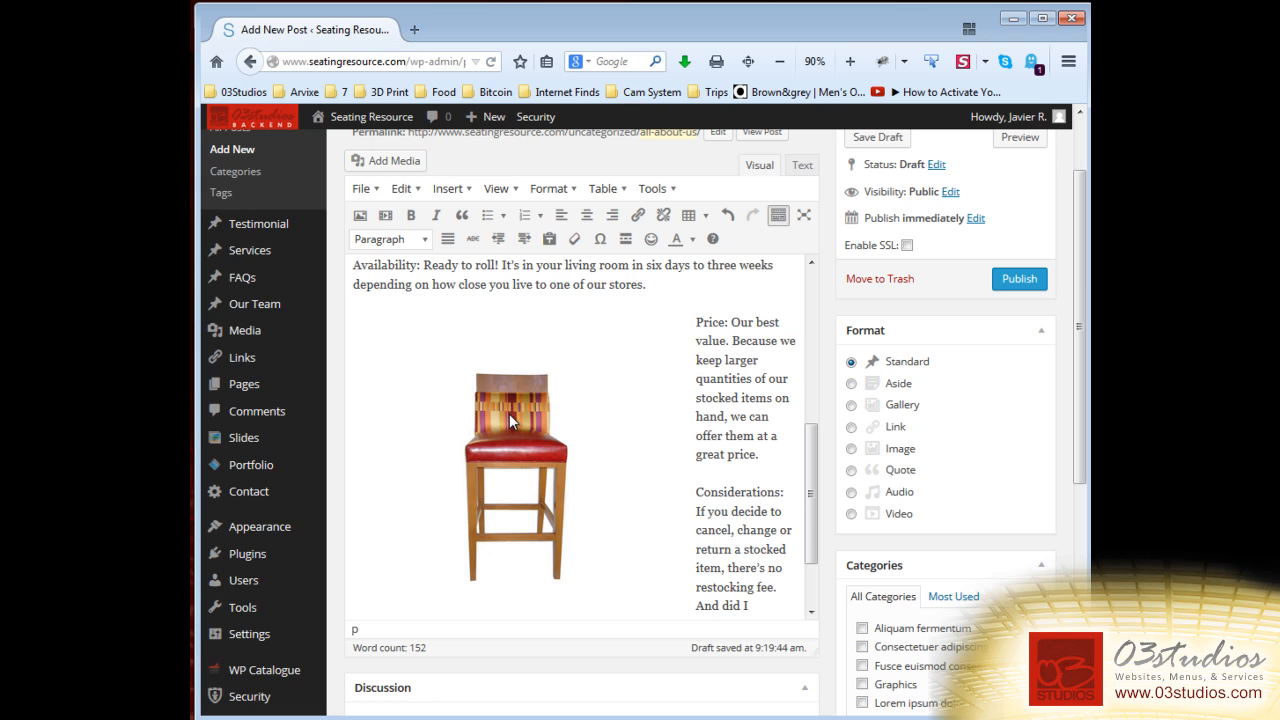
click(612, 215)
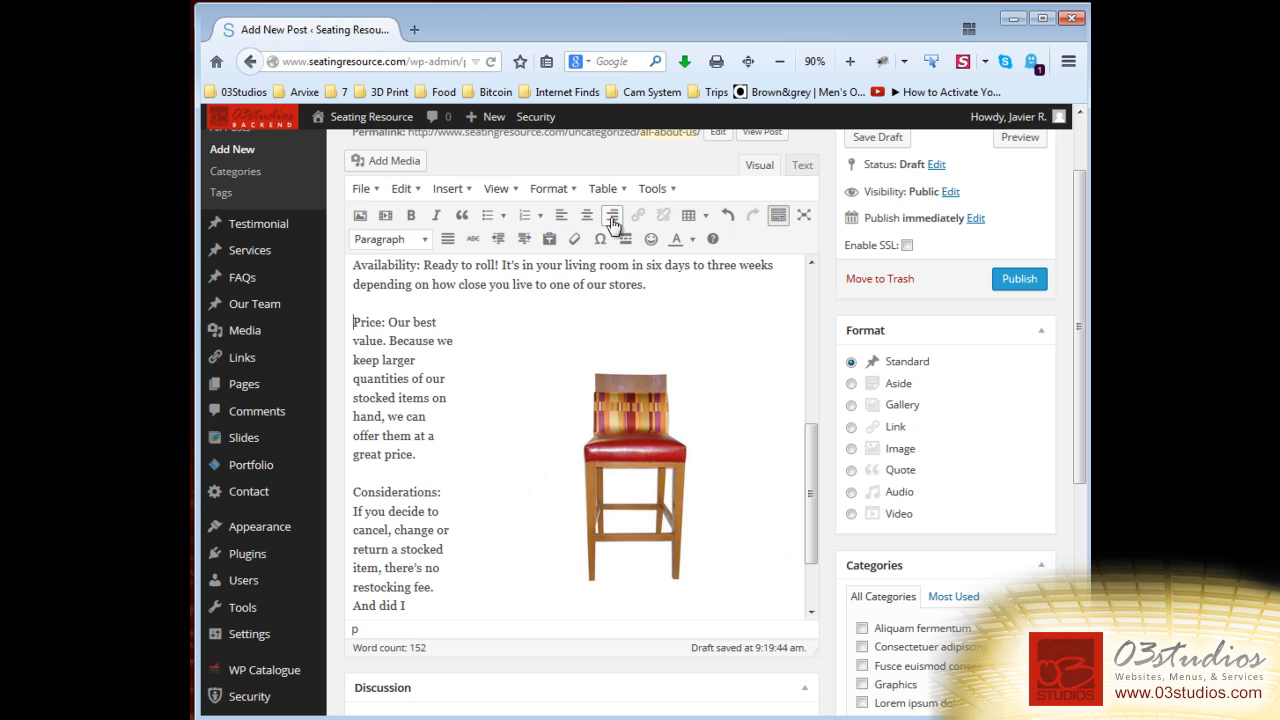
click(640, 447)
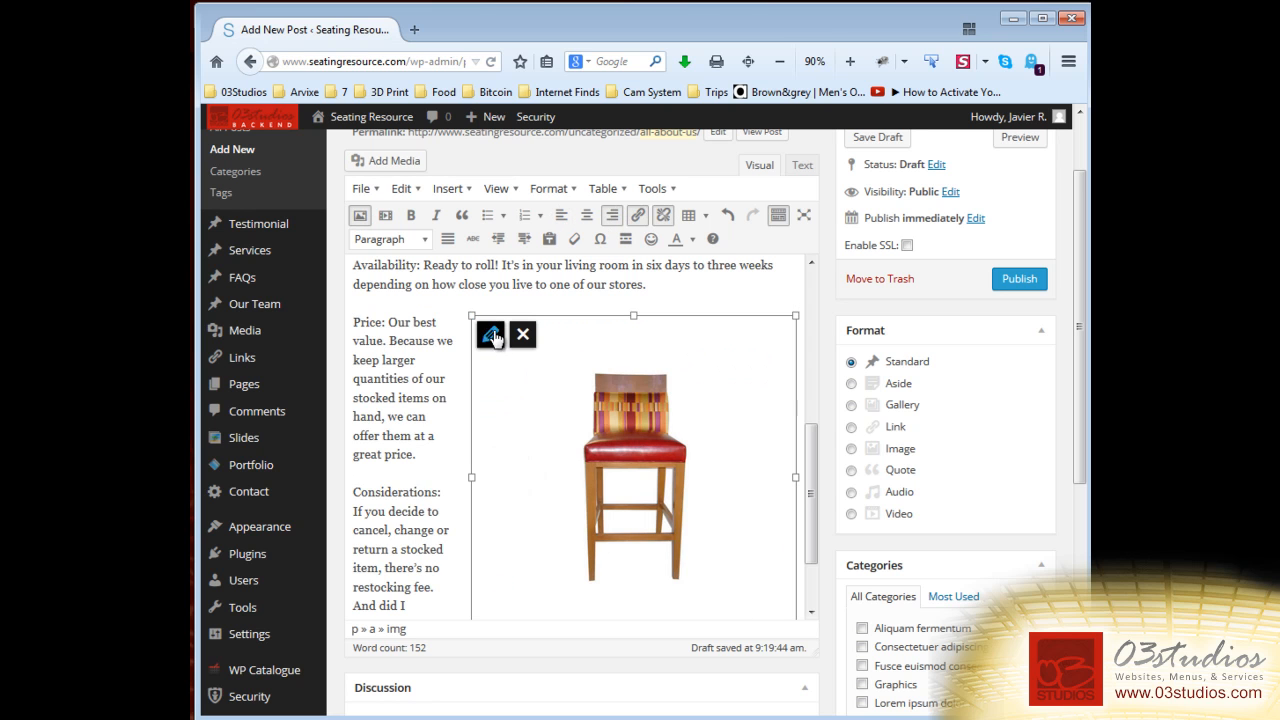
drag(471, 315, 584, 409)
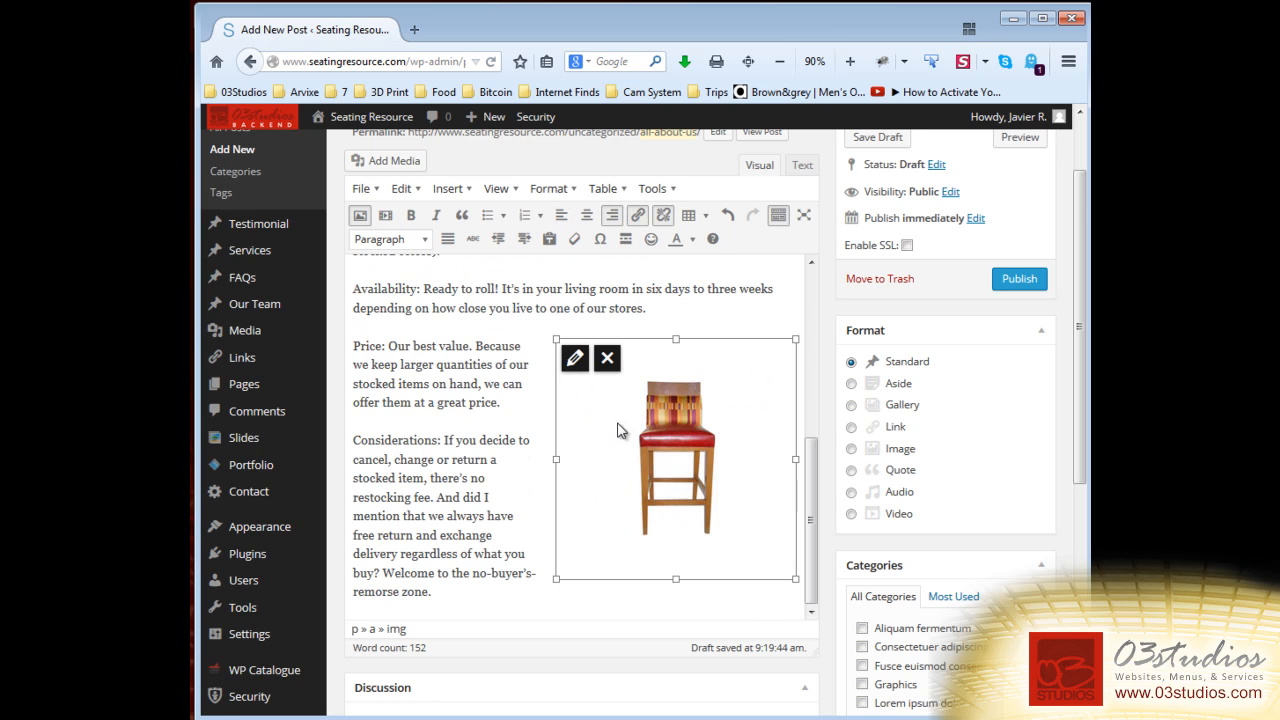
scroll(622, 439, down, 3)
scroll(562, 356, up, 5)
Align the cream chair image left of the opening paragraph and shrink it.
click(472, 238)
scroll(738, 378, up, 3)
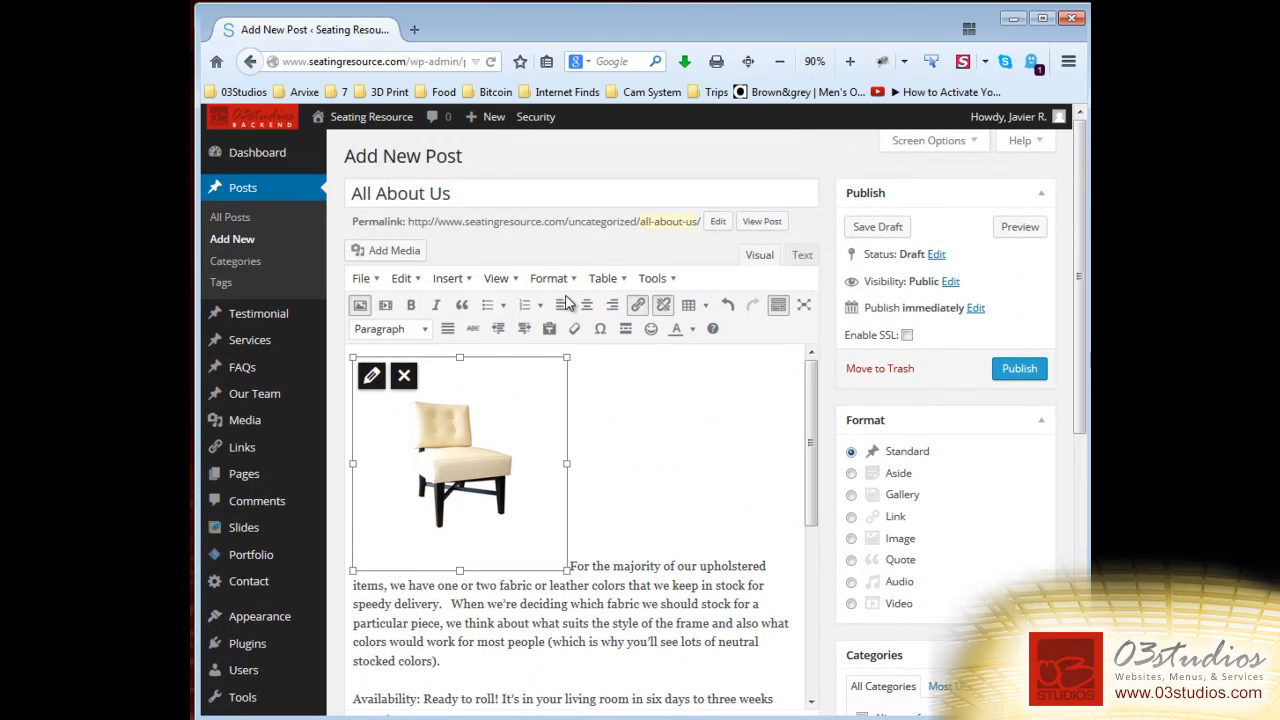
click(561, 304)
click(529, 512)
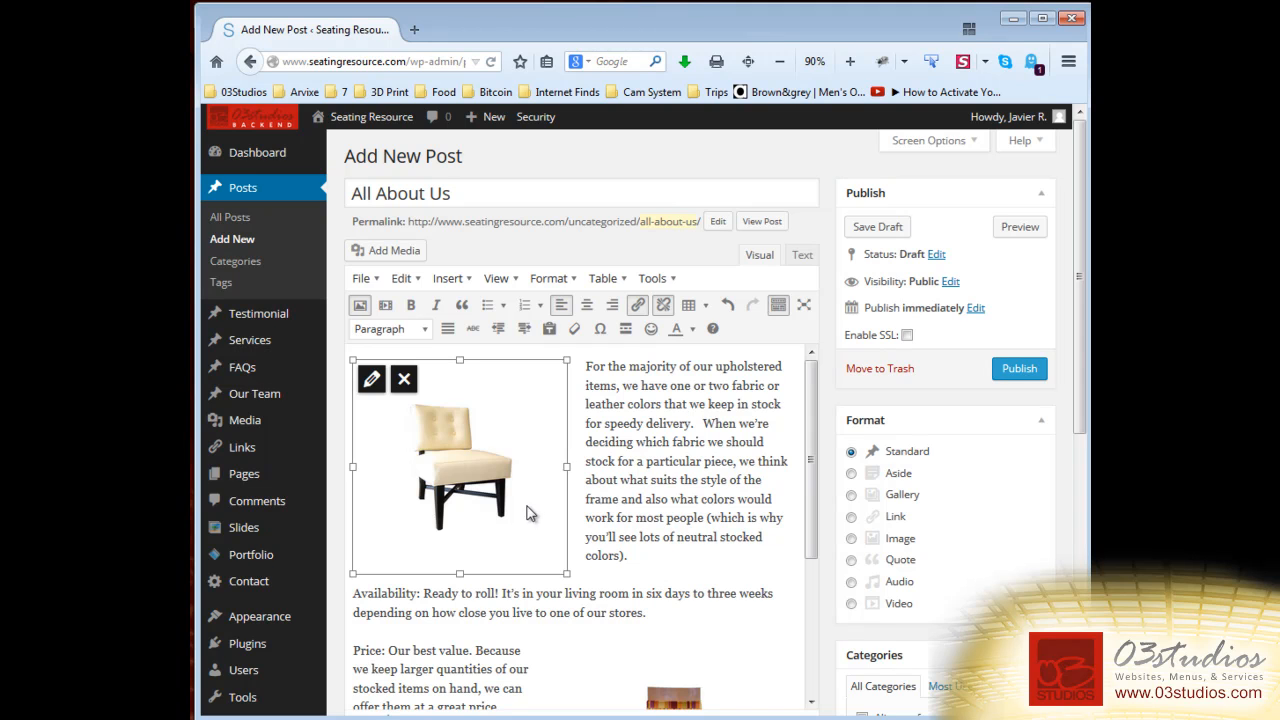
drag(556, 572, 555, 556)
click(564, 552)
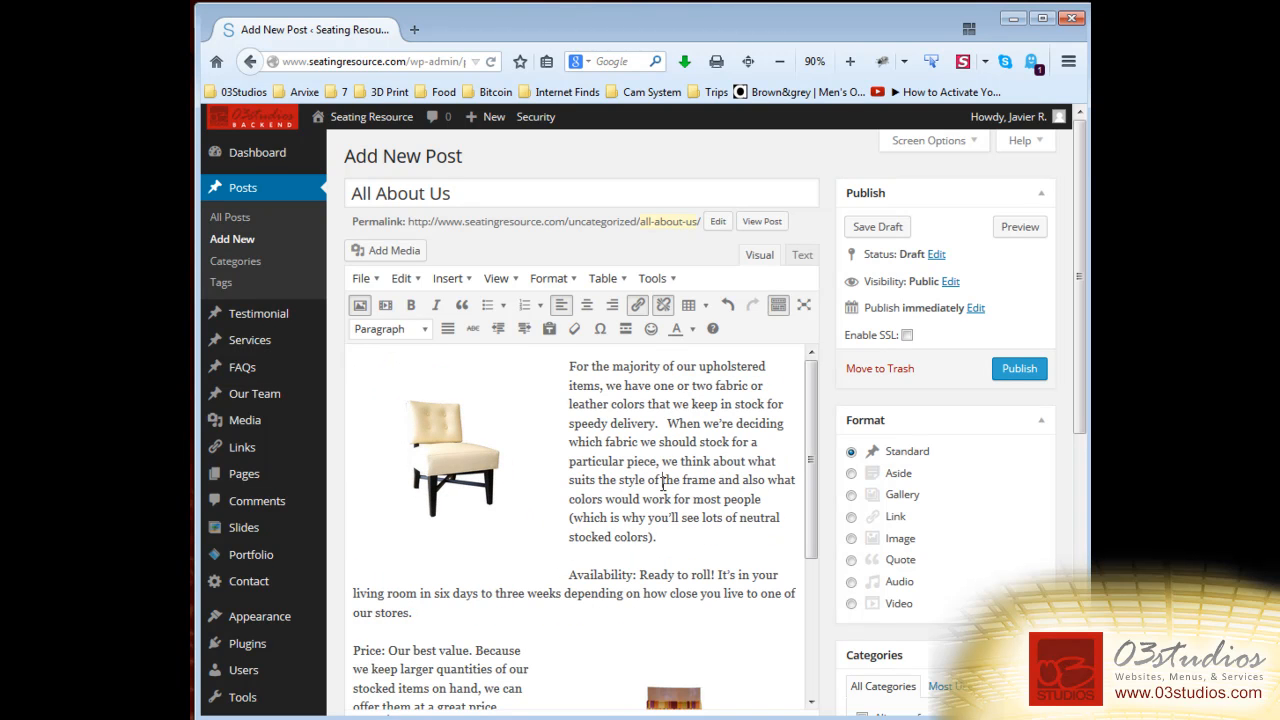
Add an empty paragraph after the last line of the post.
scroll(613, 530, down, 6)
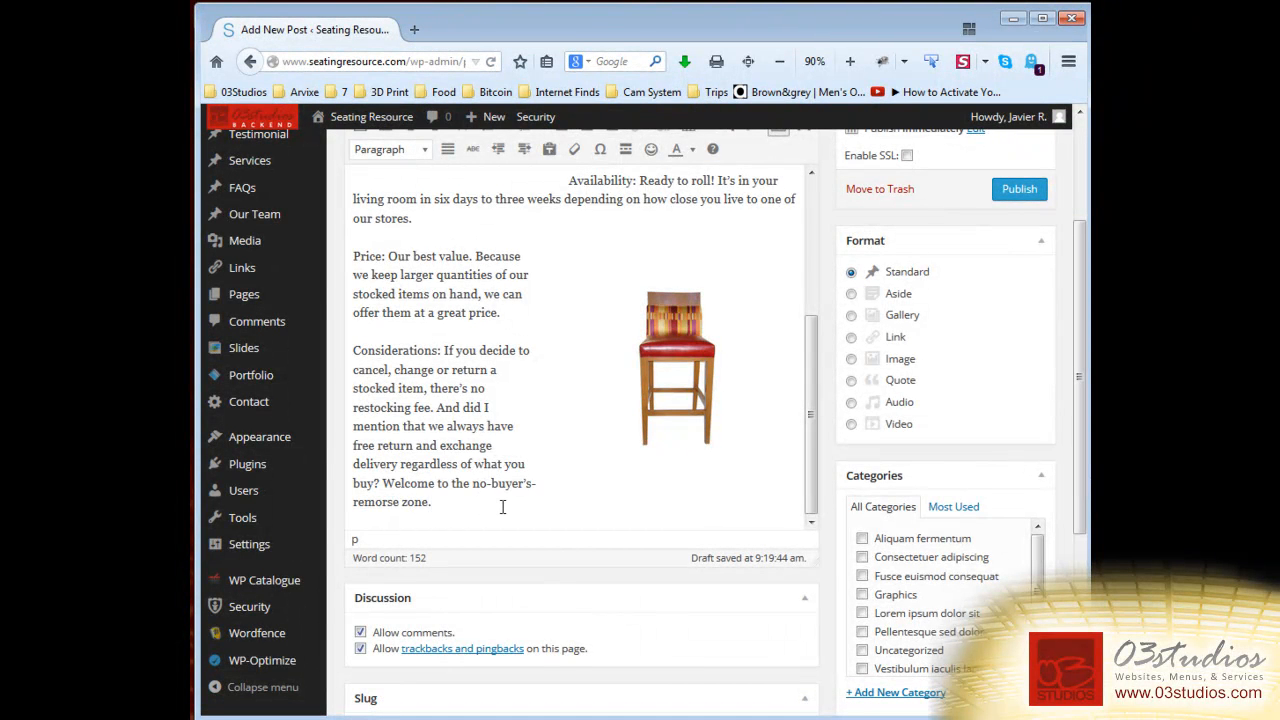
key(Return)
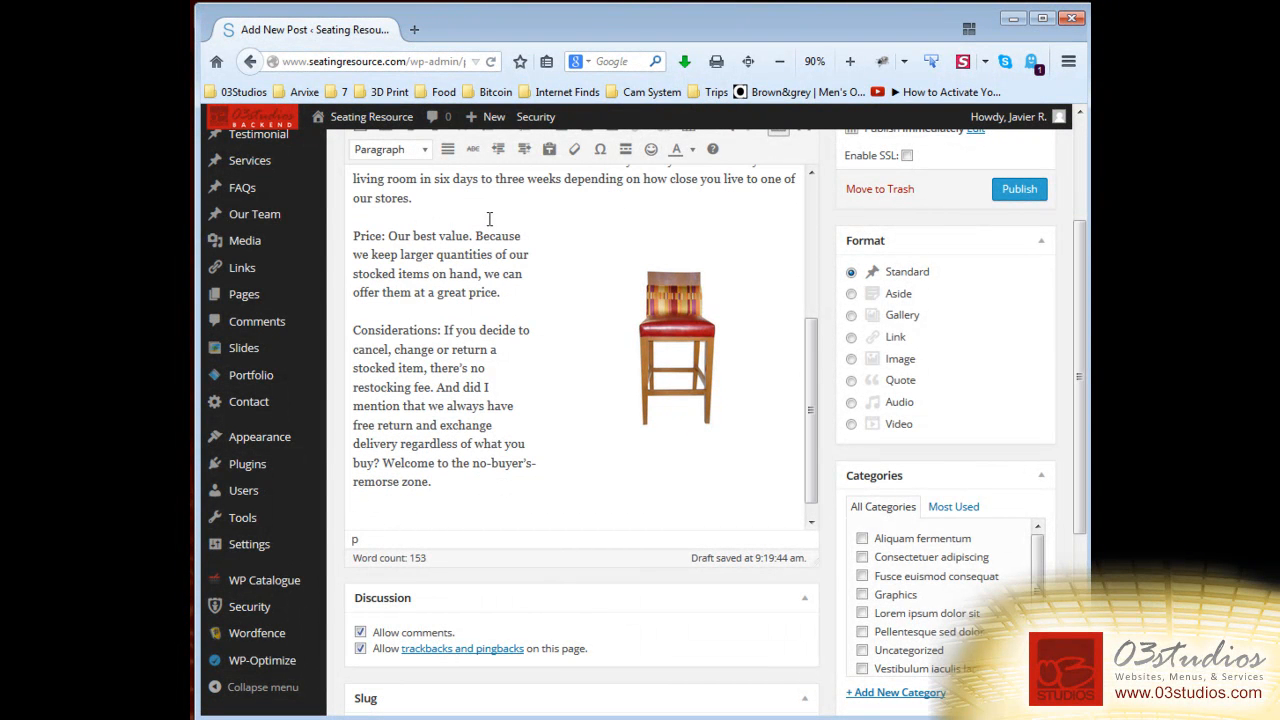
scroll(811, 380, up, 2)
scroll(837, 380, up, 3)
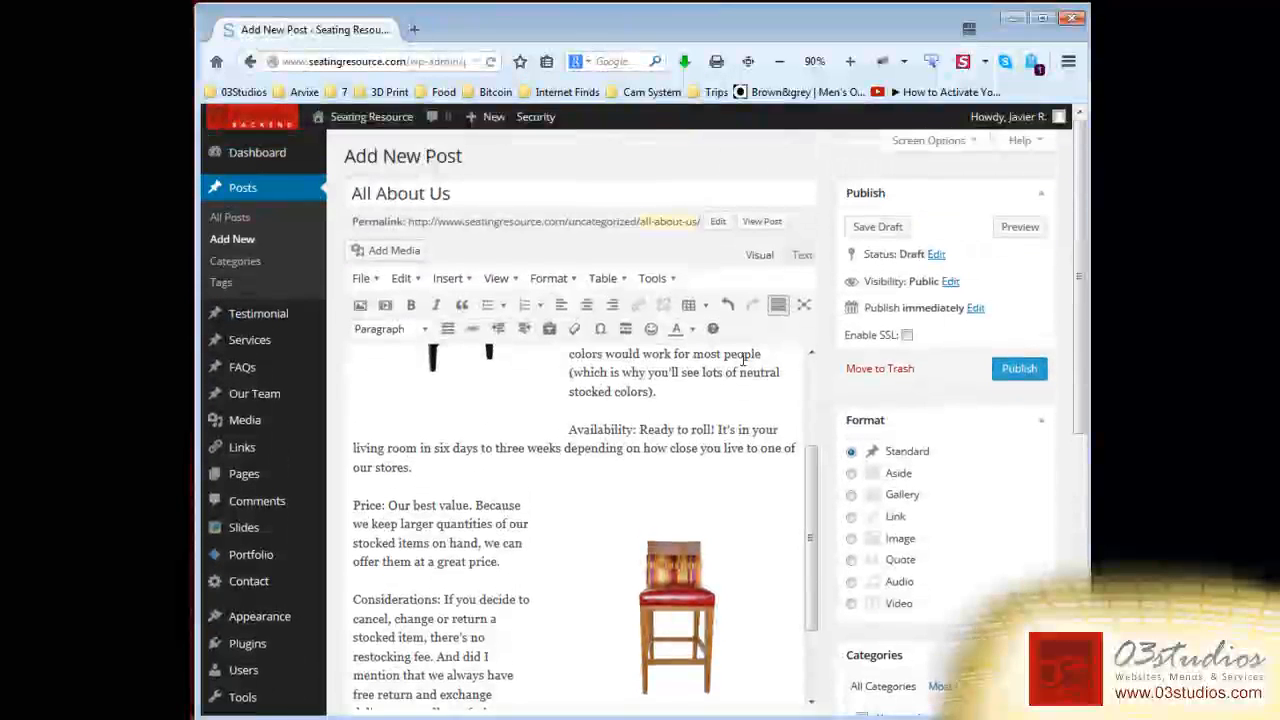
scroll(423, 594, down, 3)
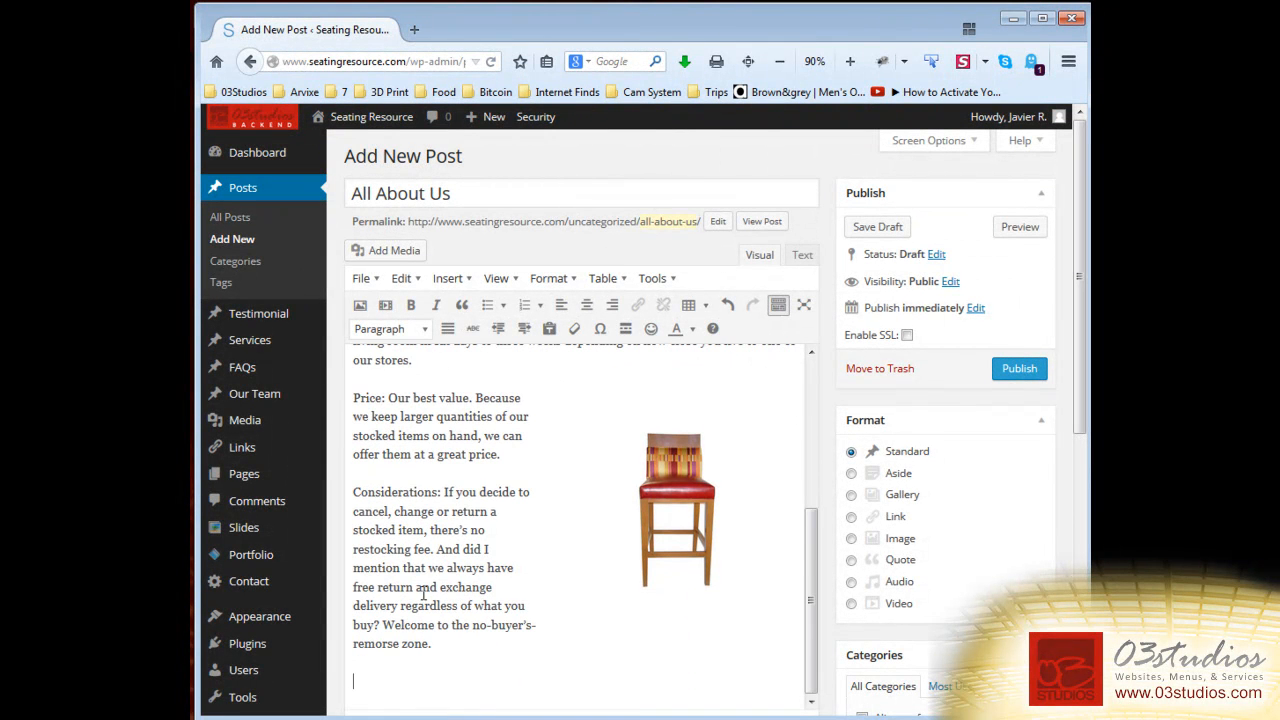
Upload harding-in-tamm-spice.jpg by dragging it from the blog post folder into Add Media.
click(403, 250)
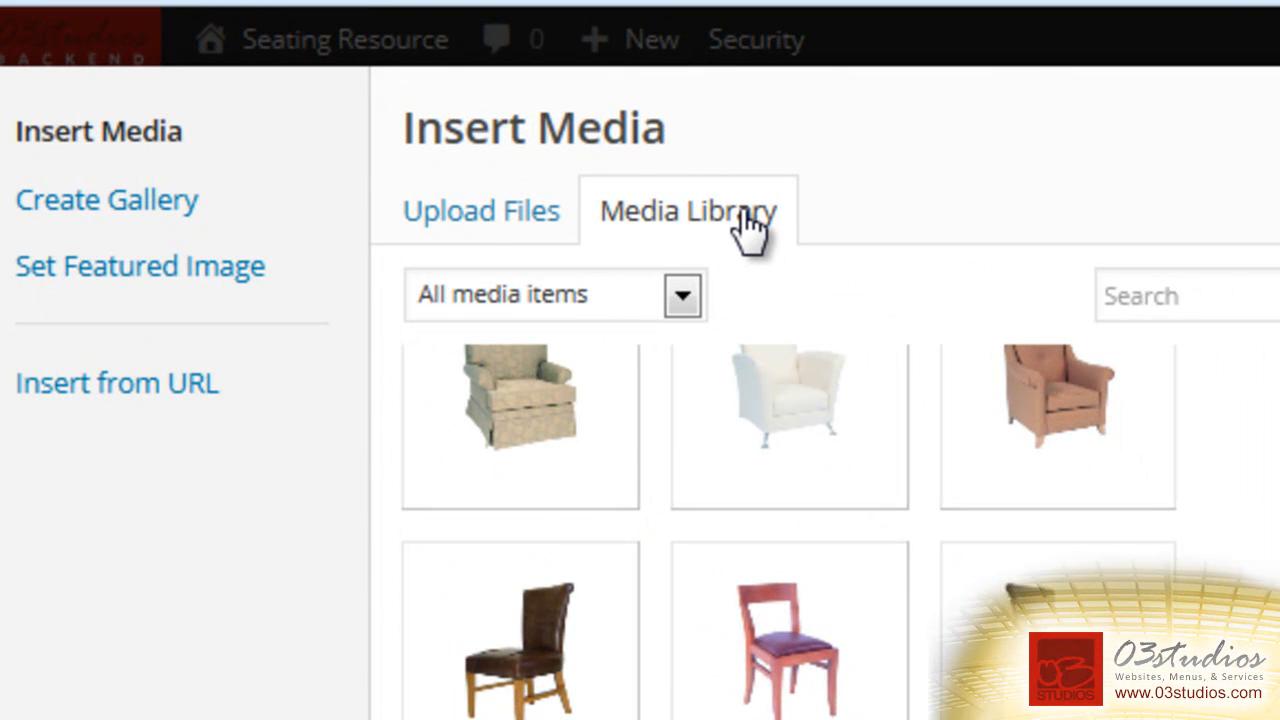
click(495, 222)
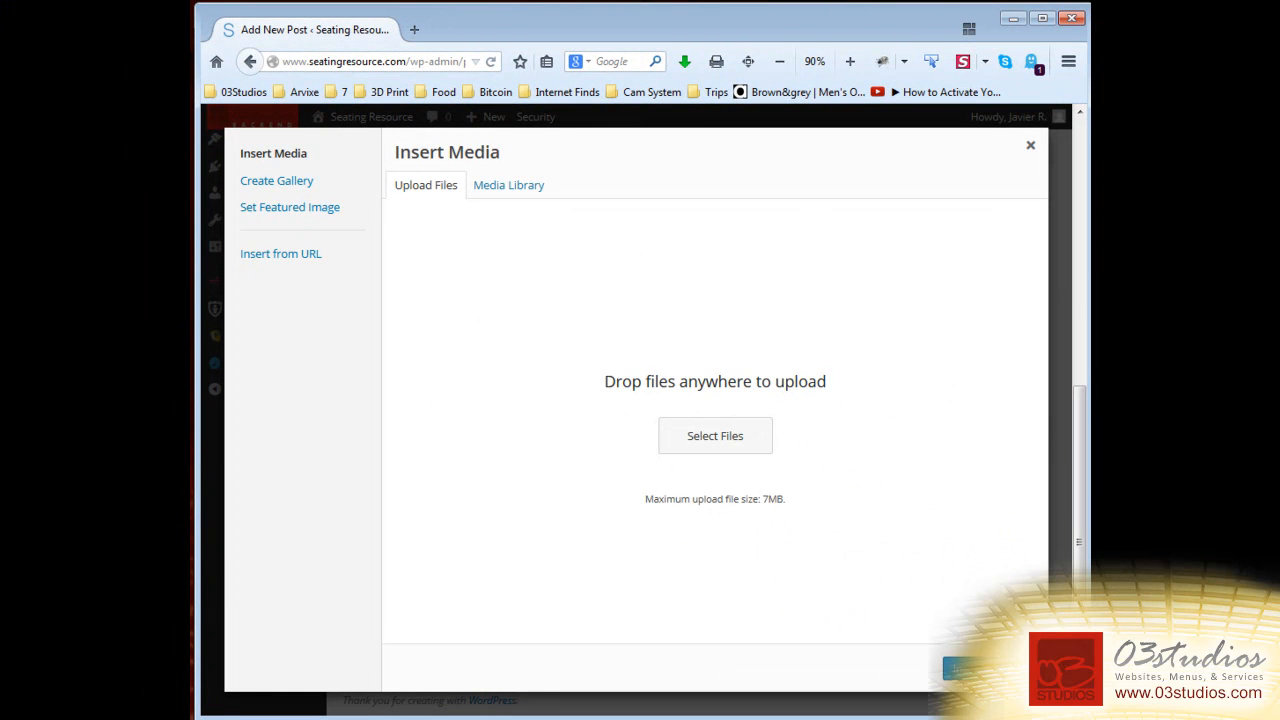
key(alt+Tab)
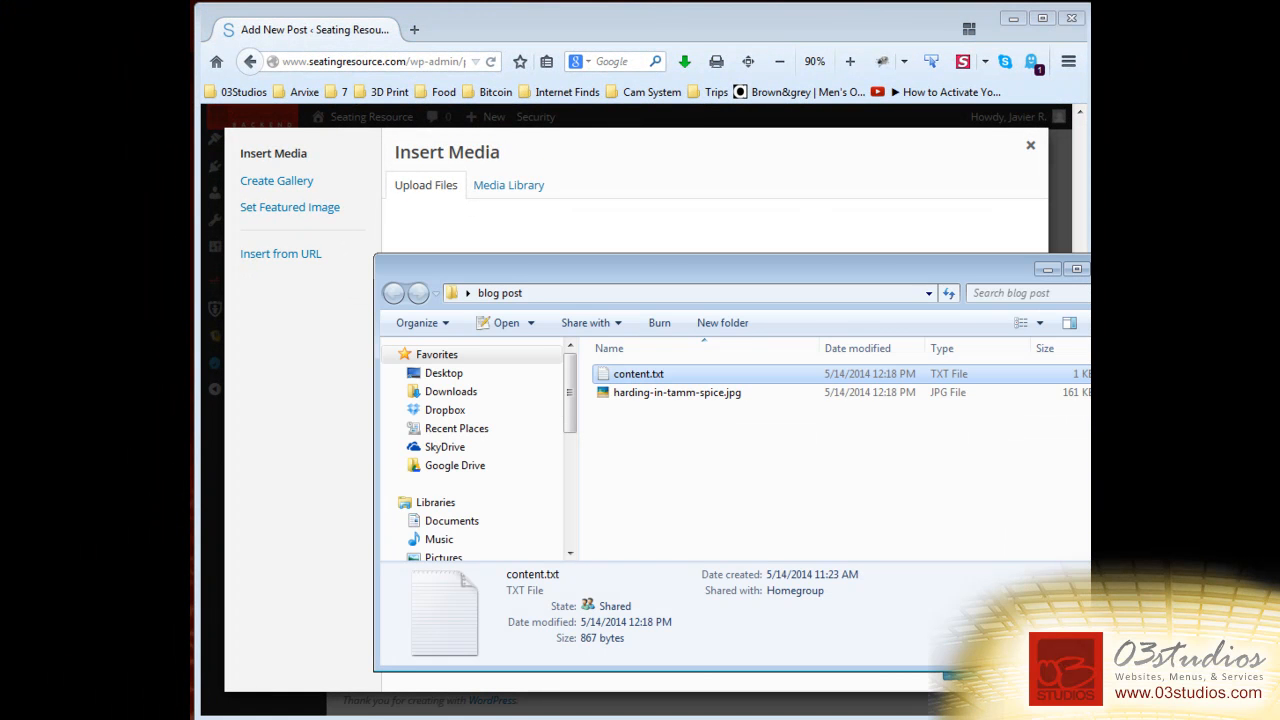
click(635, 392)
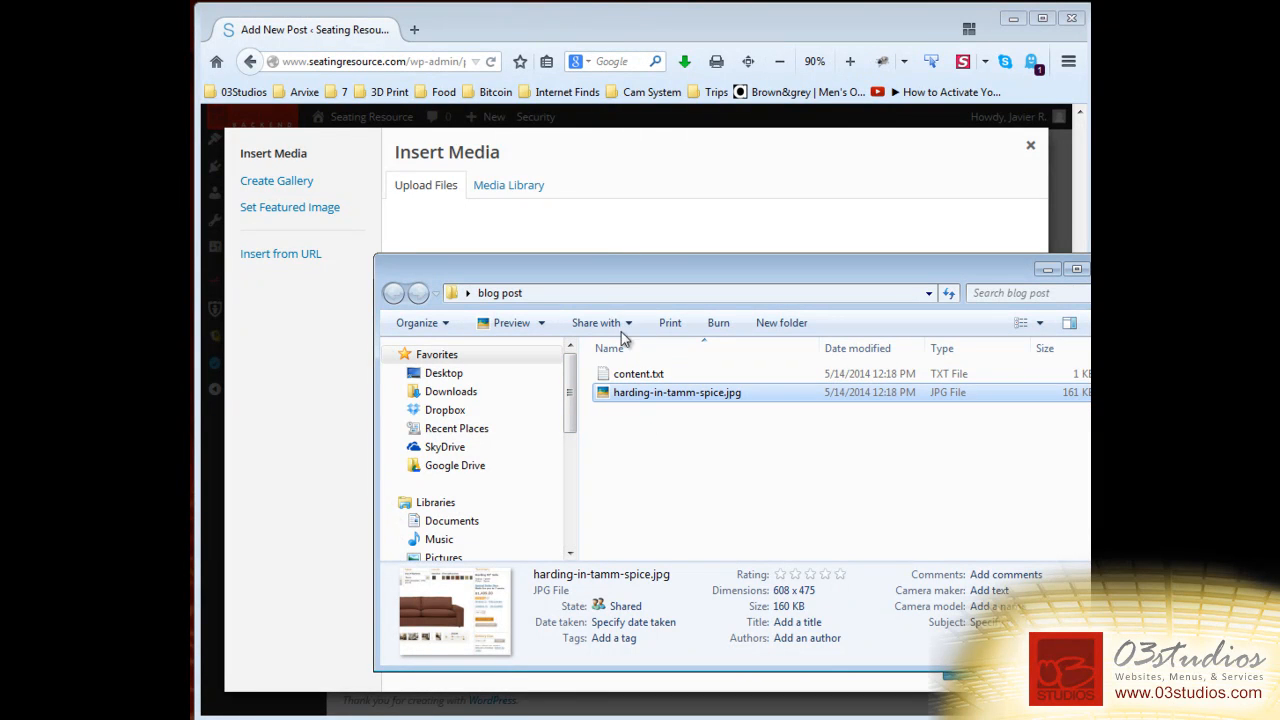
drag(615, 252, 595, 240)
drag(580, 22, 790, 485)
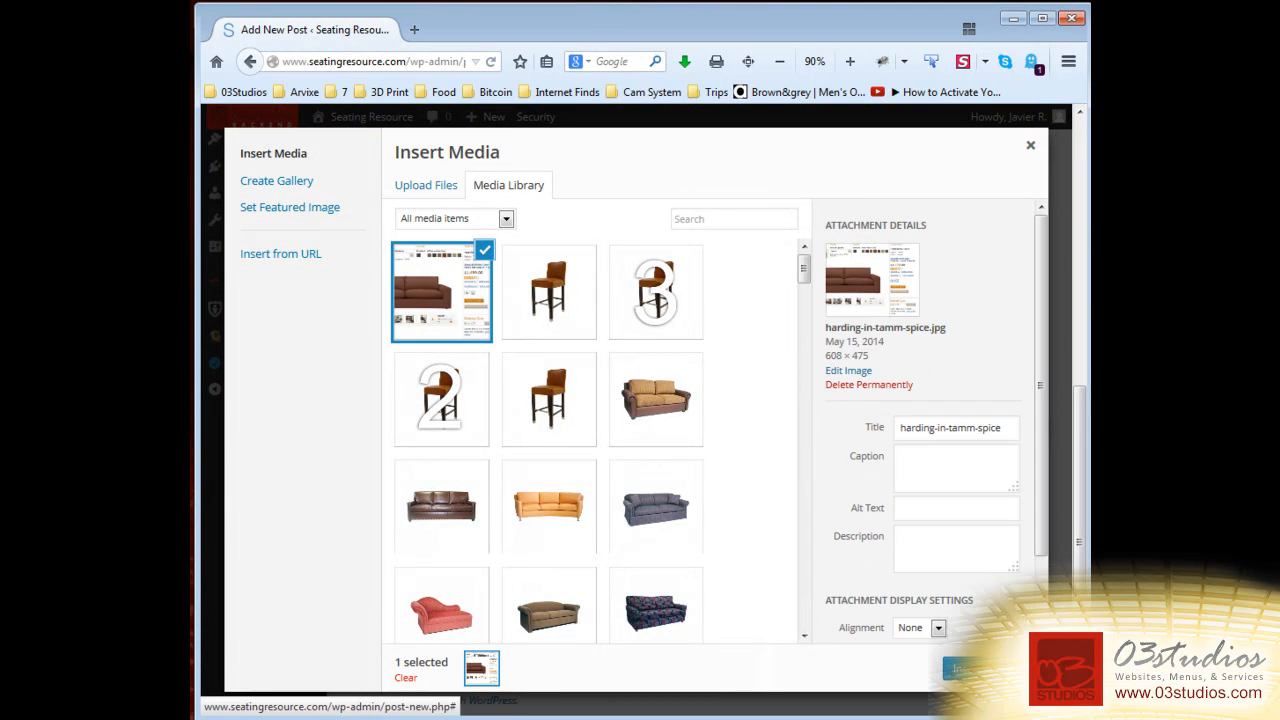
Insert the uploaded sofa image below the closing Considerations paragraph.
click(960, 668)
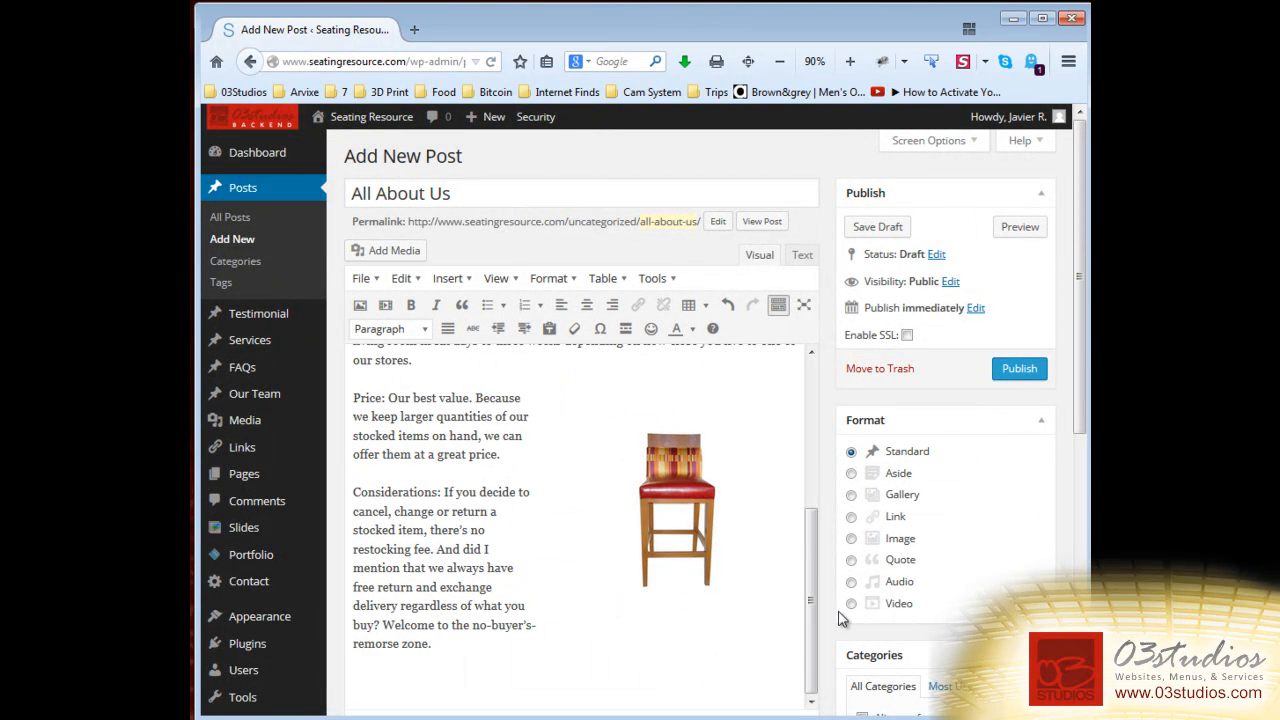
drag(815, 544, 812, 676)
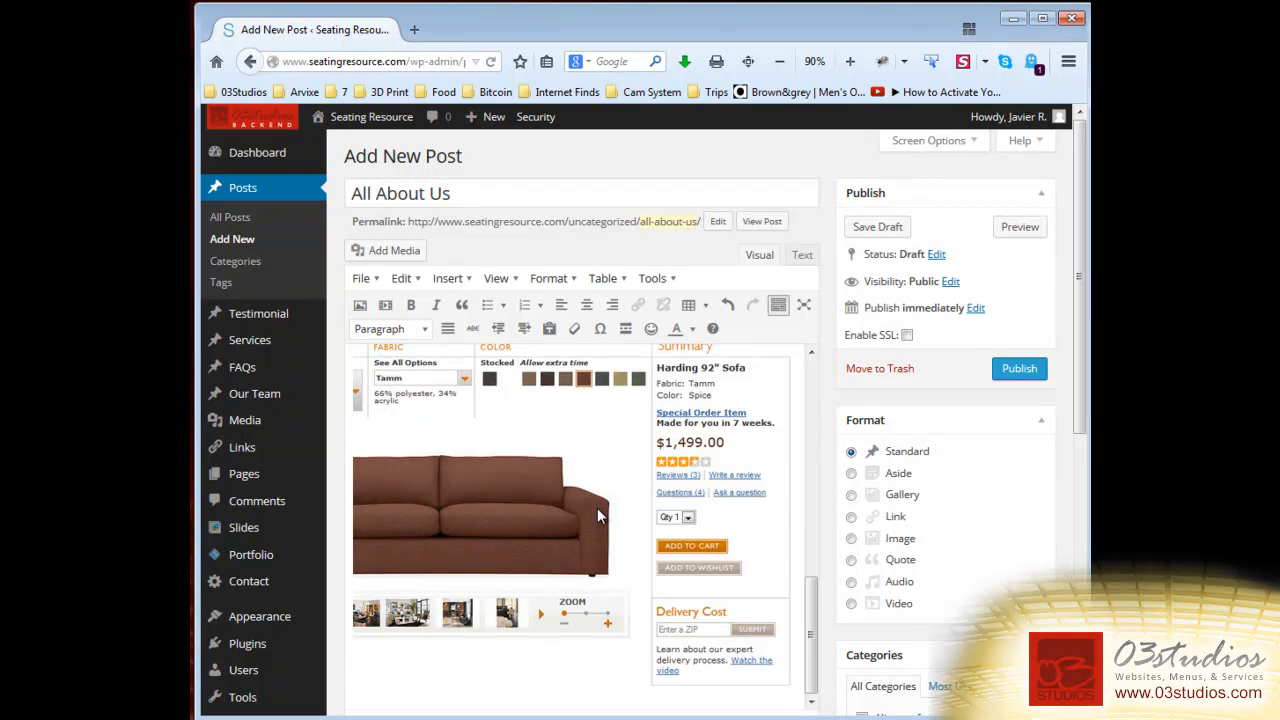
click(598, 515)
scroll(753, 552, up, 6)
scroll(757, 557, down, 2)
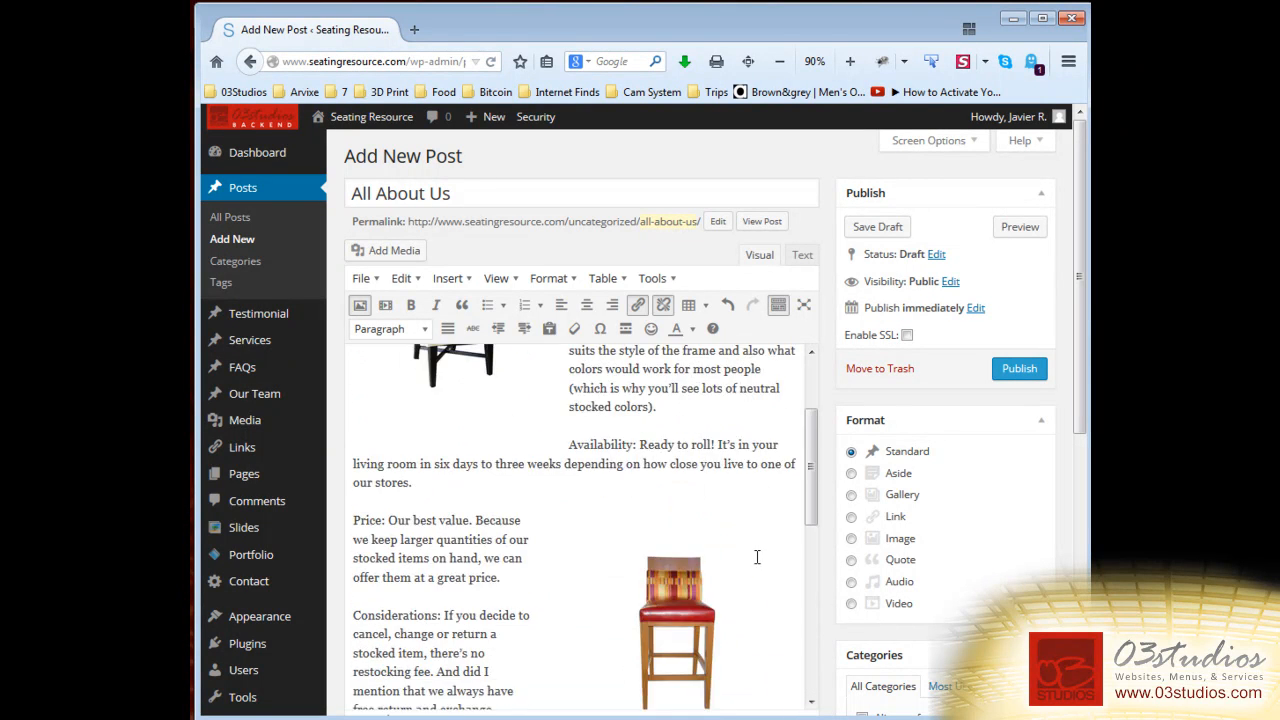
scroll(757, 557, down, 2)
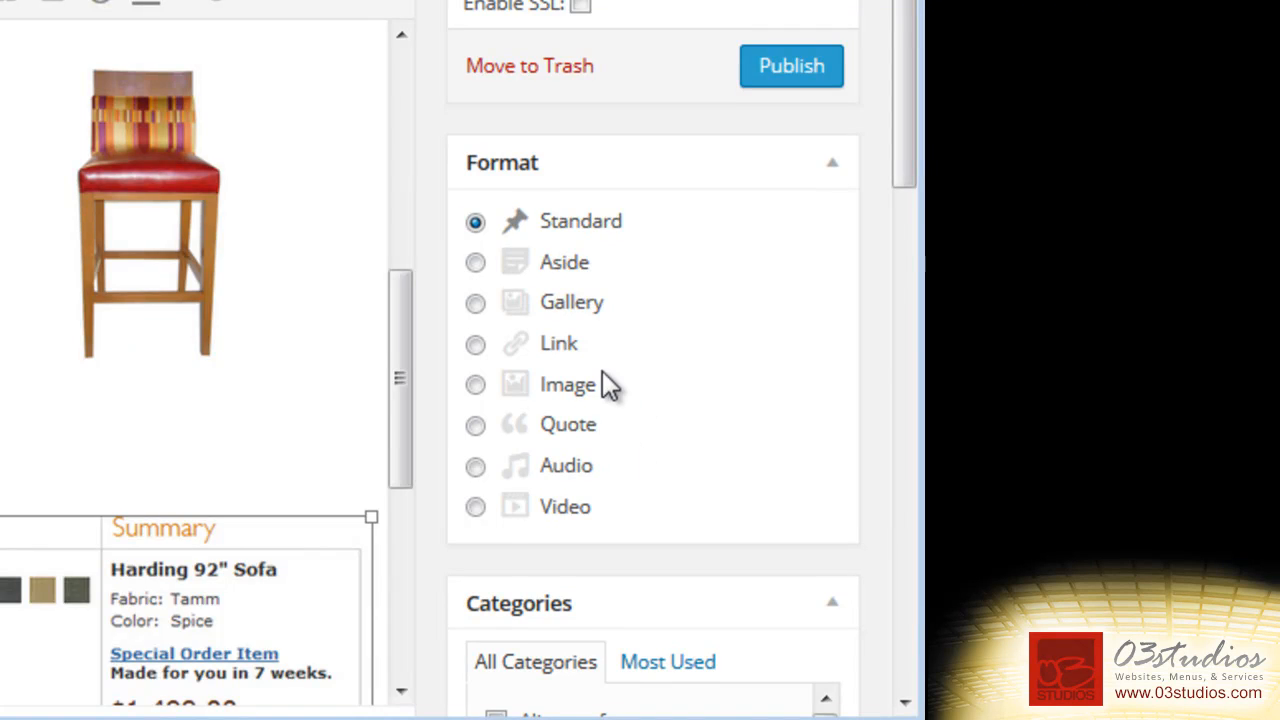
scroll(595, 385, down, 3)
scroll(469, 258, down, 5)
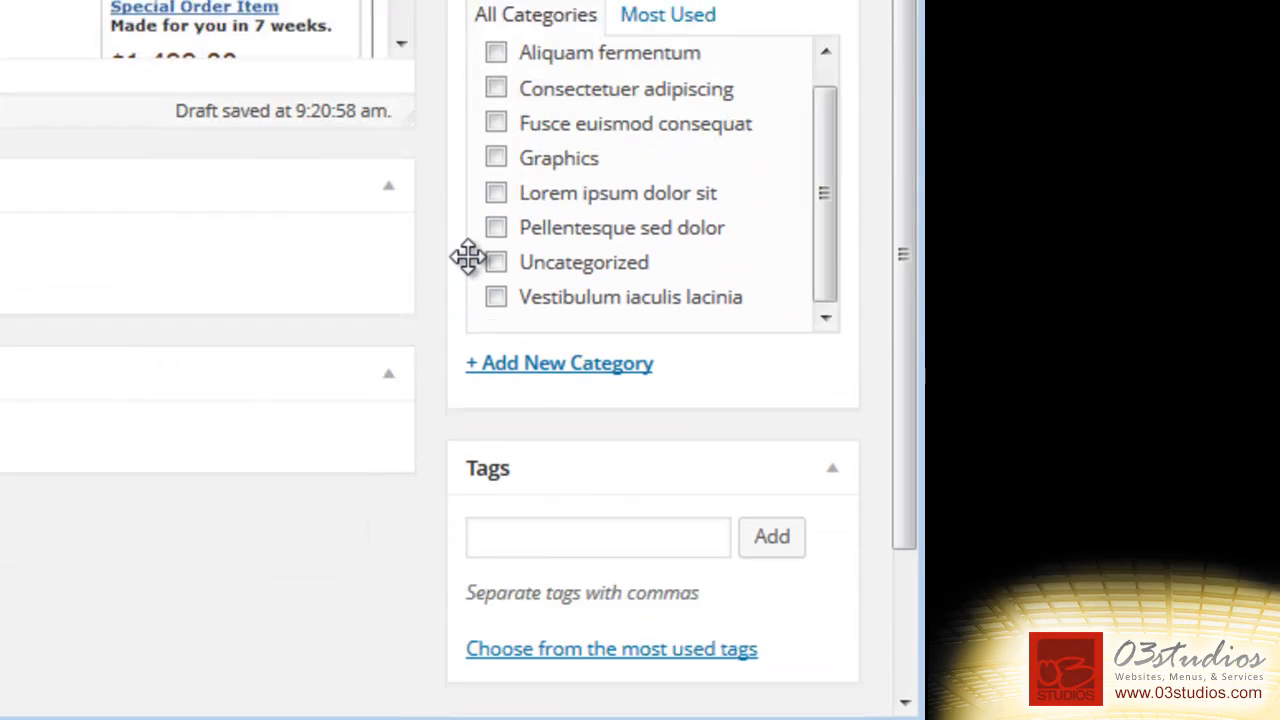
scroll(508, 95, up, 3)
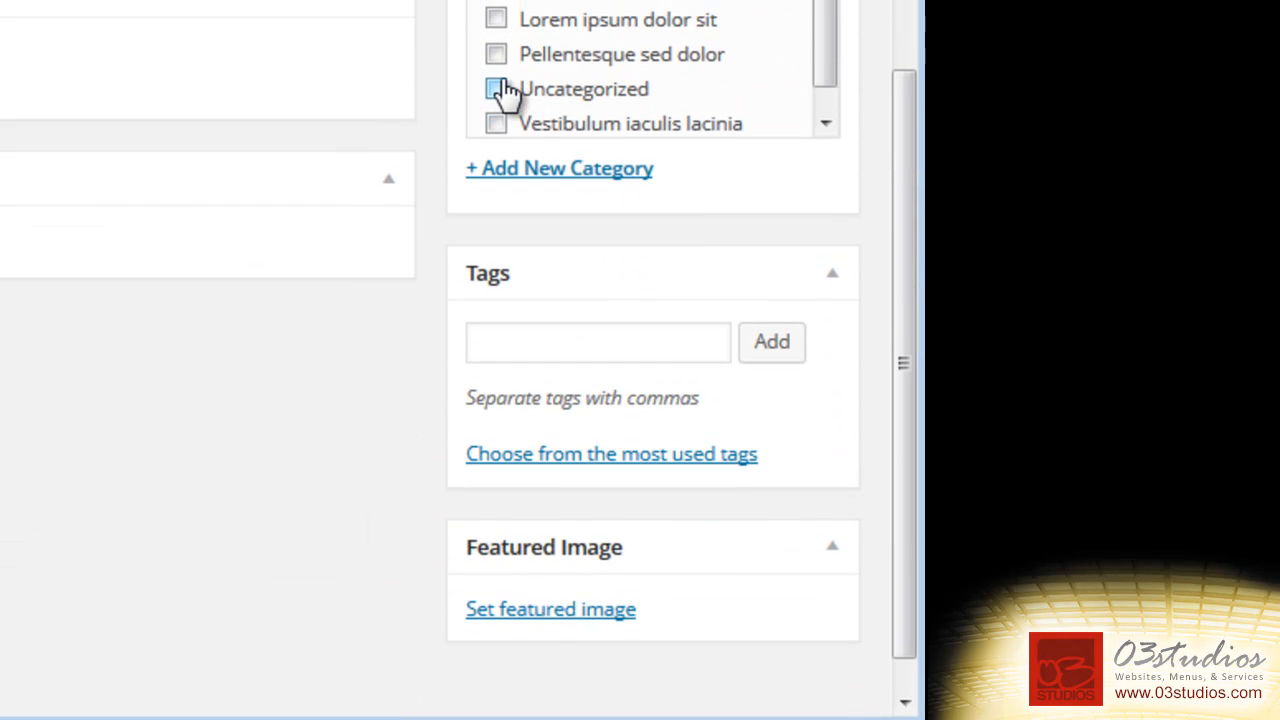
scroll(421, 62, up, 5)
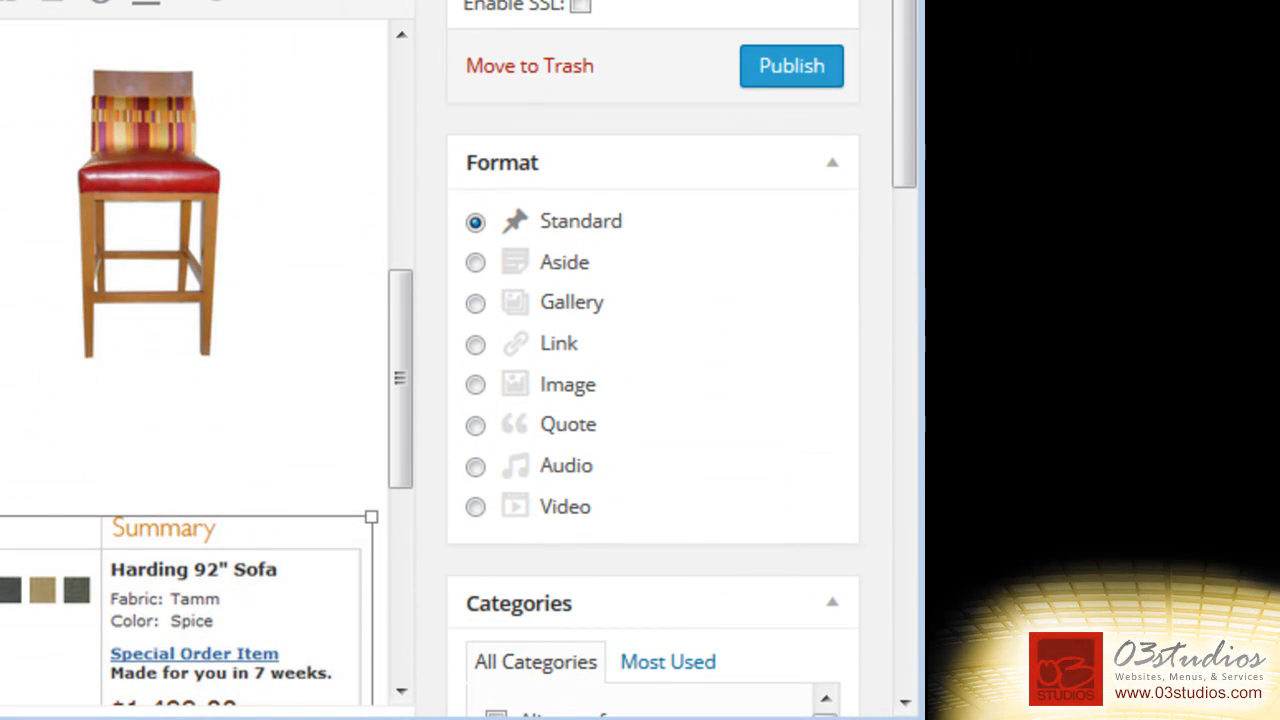
scroll(294, 20, down, 3)
scroll(394, 77, down, 2)
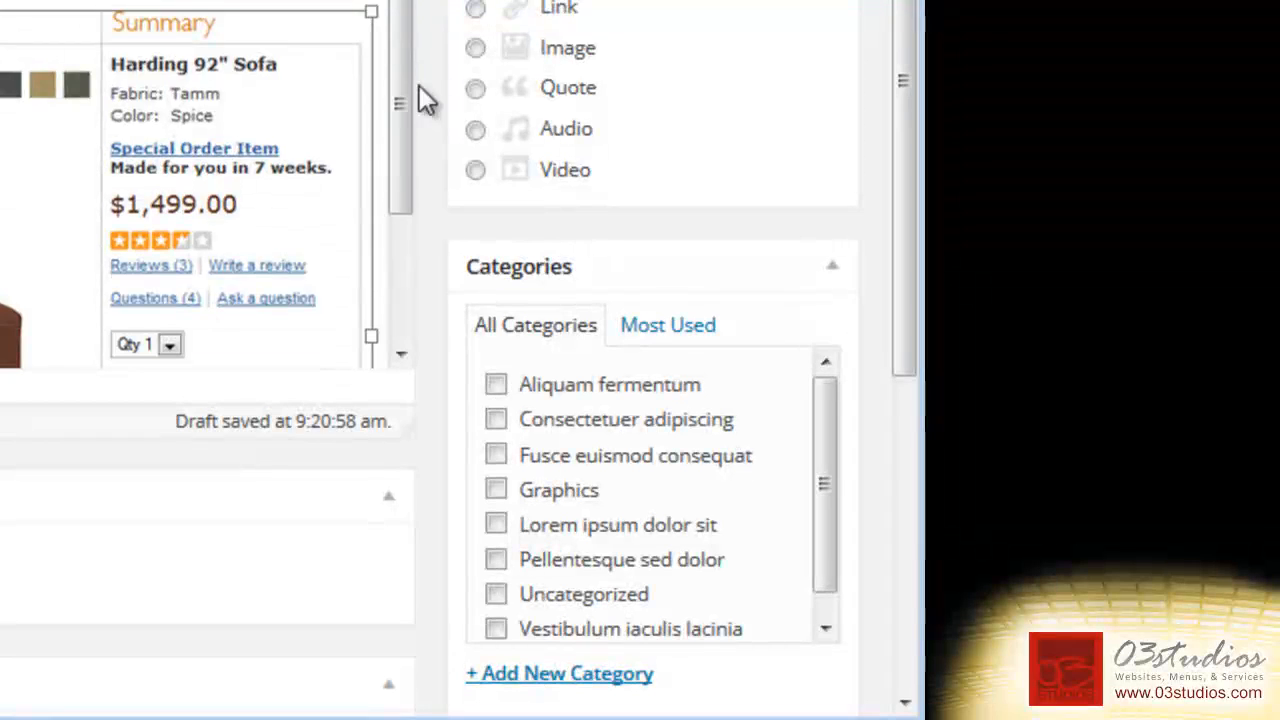
scroll(480, 130, down, 3)
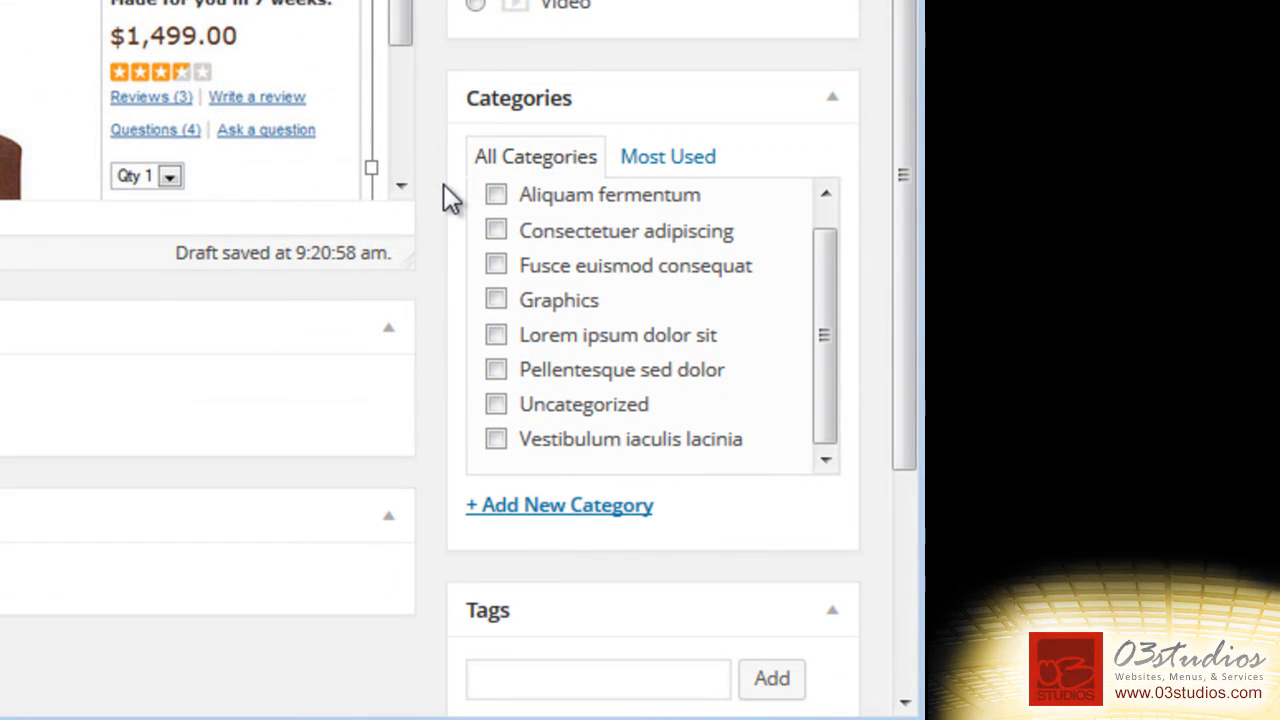
Create and check a new post category named 'Company Information'.
click(553, 510)
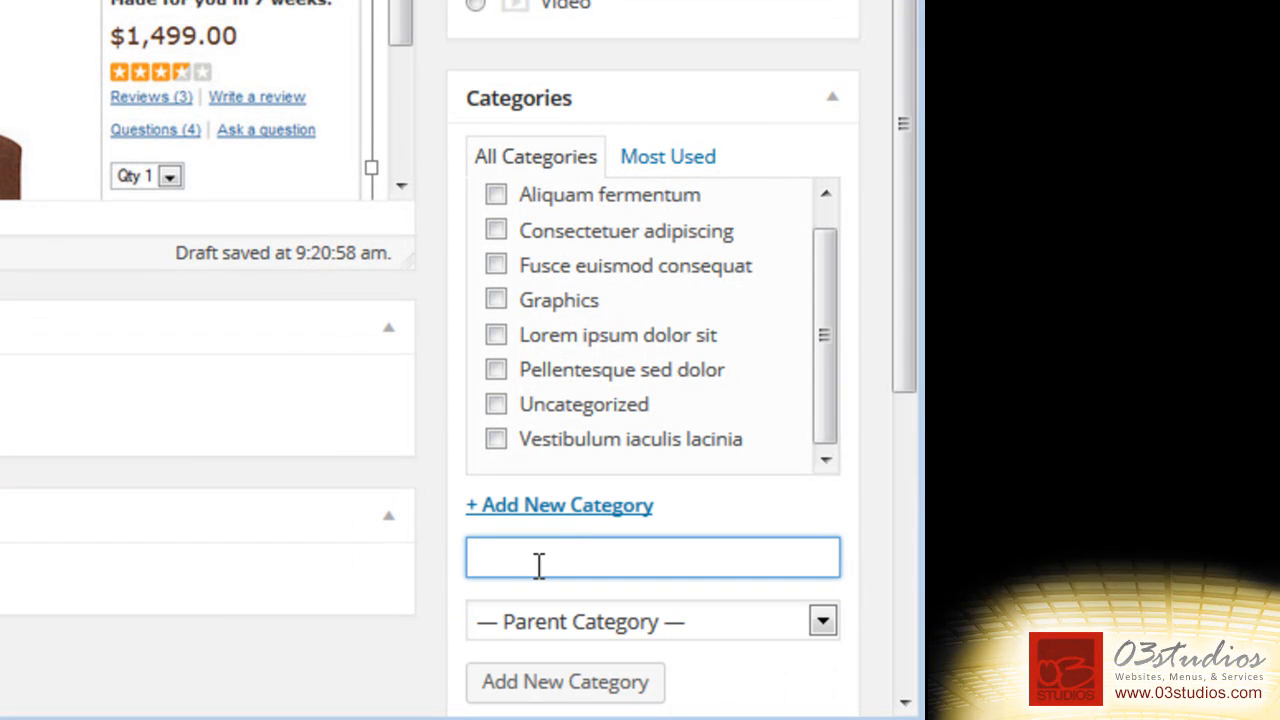
text(Company Information)
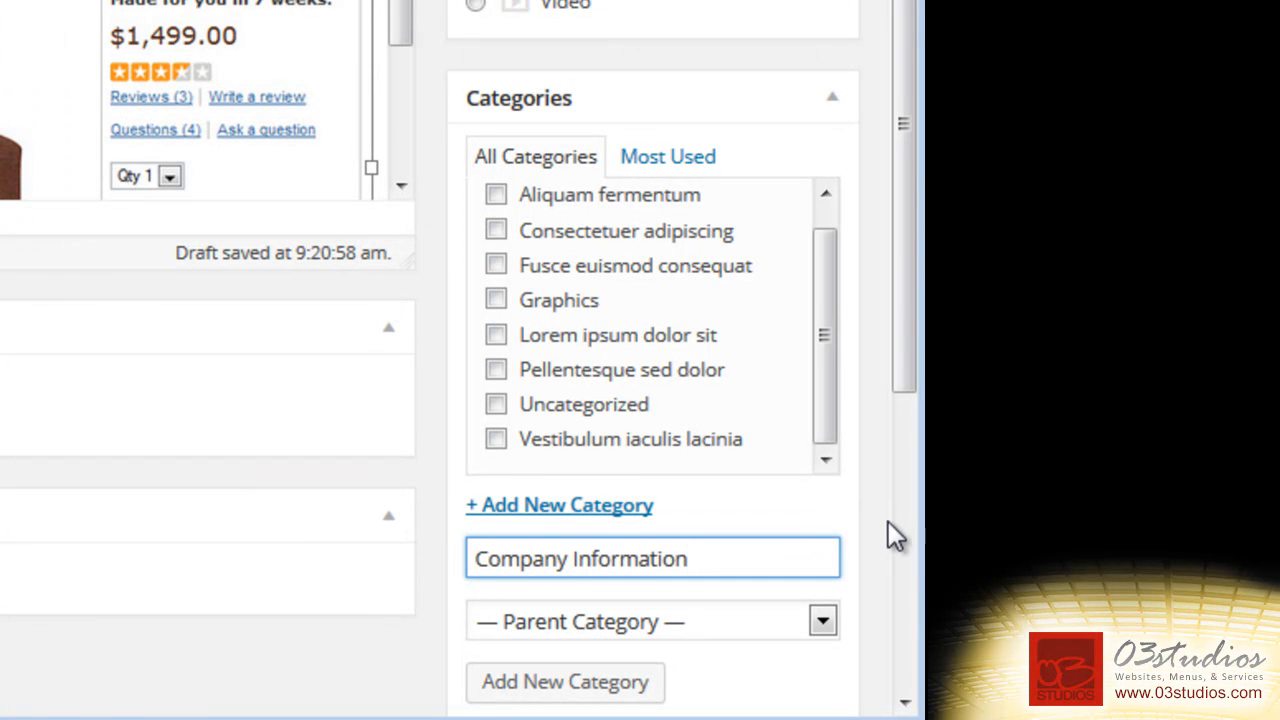
click(848, 576)
click(548, 702)
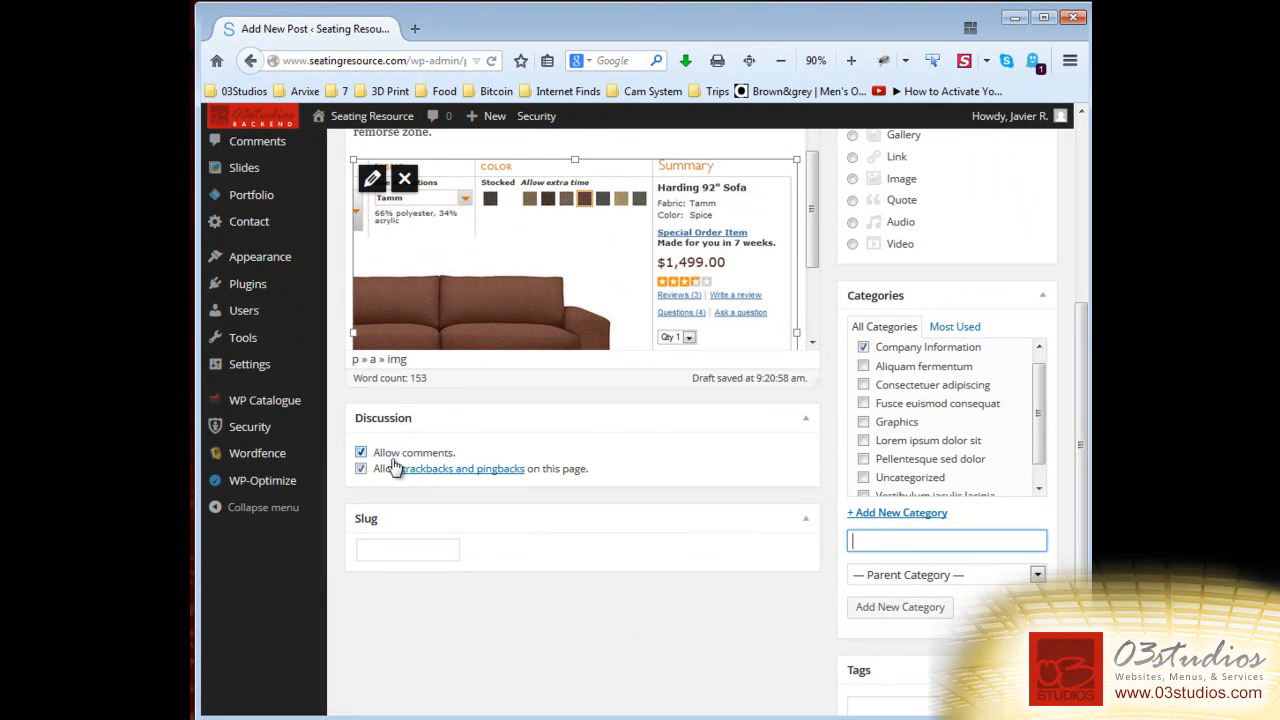
Turn off Allow comments for this post.
click(360, 453)
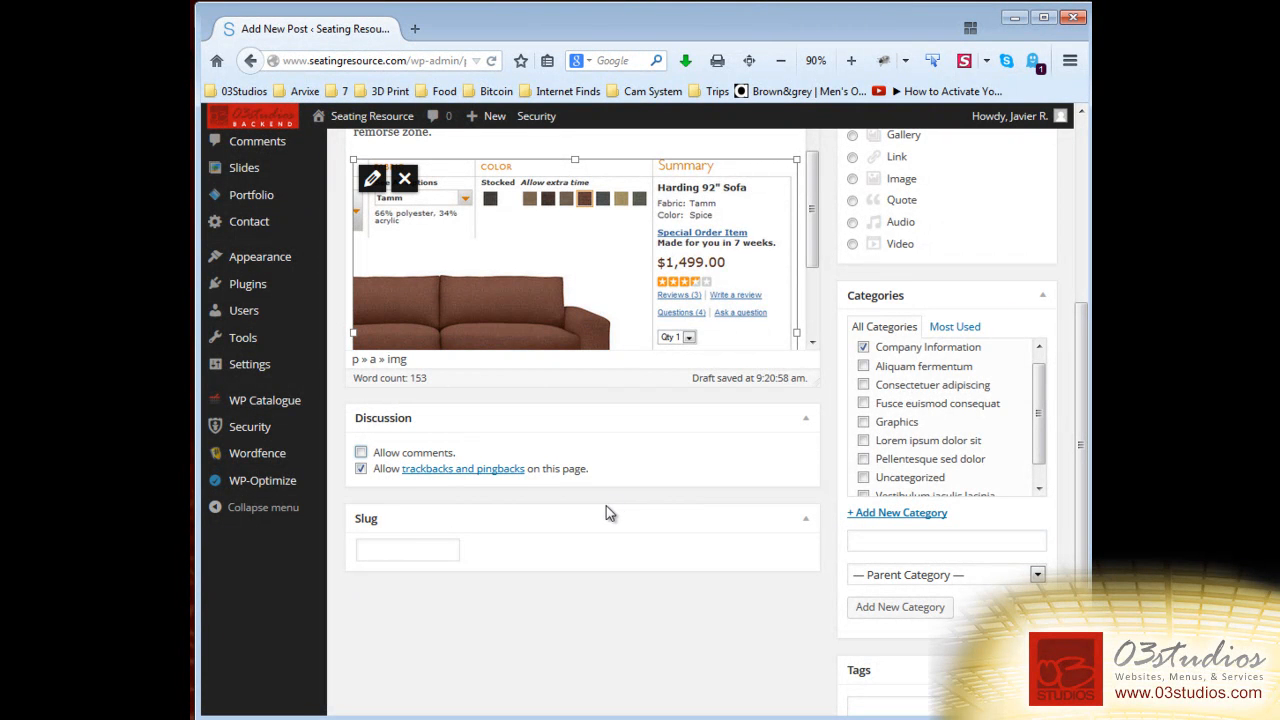
scroll(651, 471, down, 3)
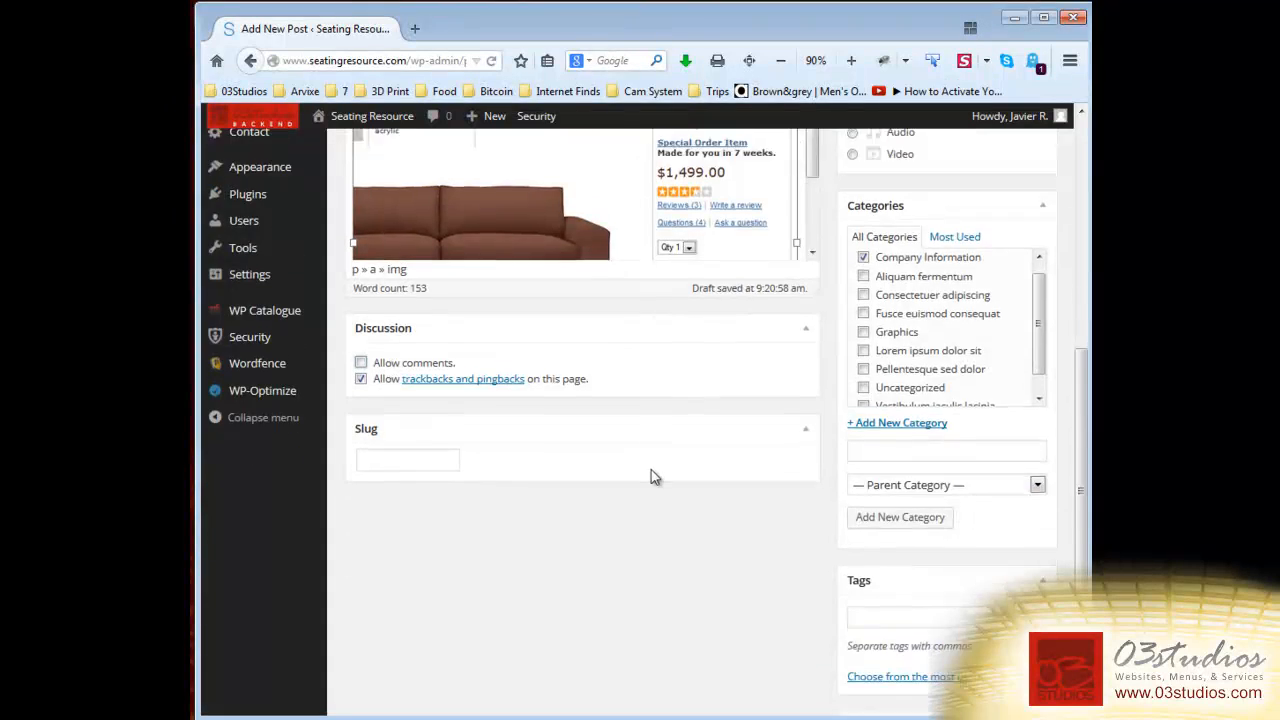
scroll(757, 525, up, 6)
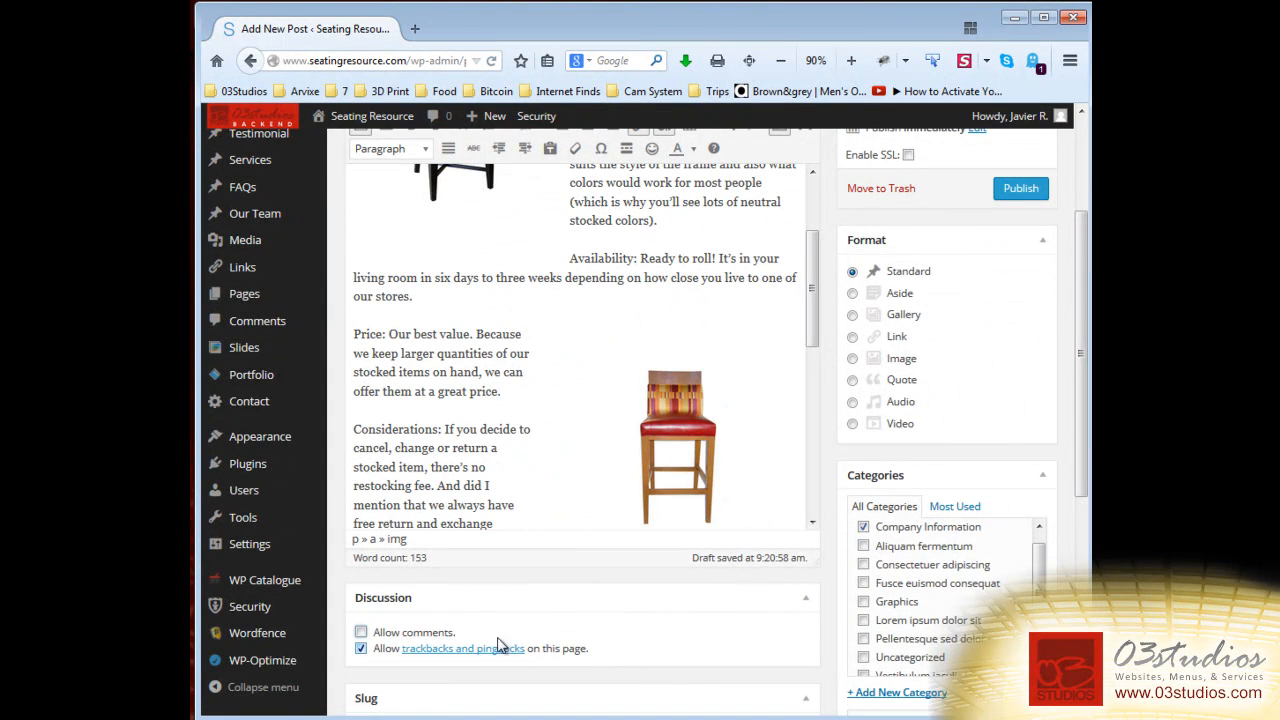
Publish the All About Us post and keep its status as Published.
scroll(776, 644, up, 4)
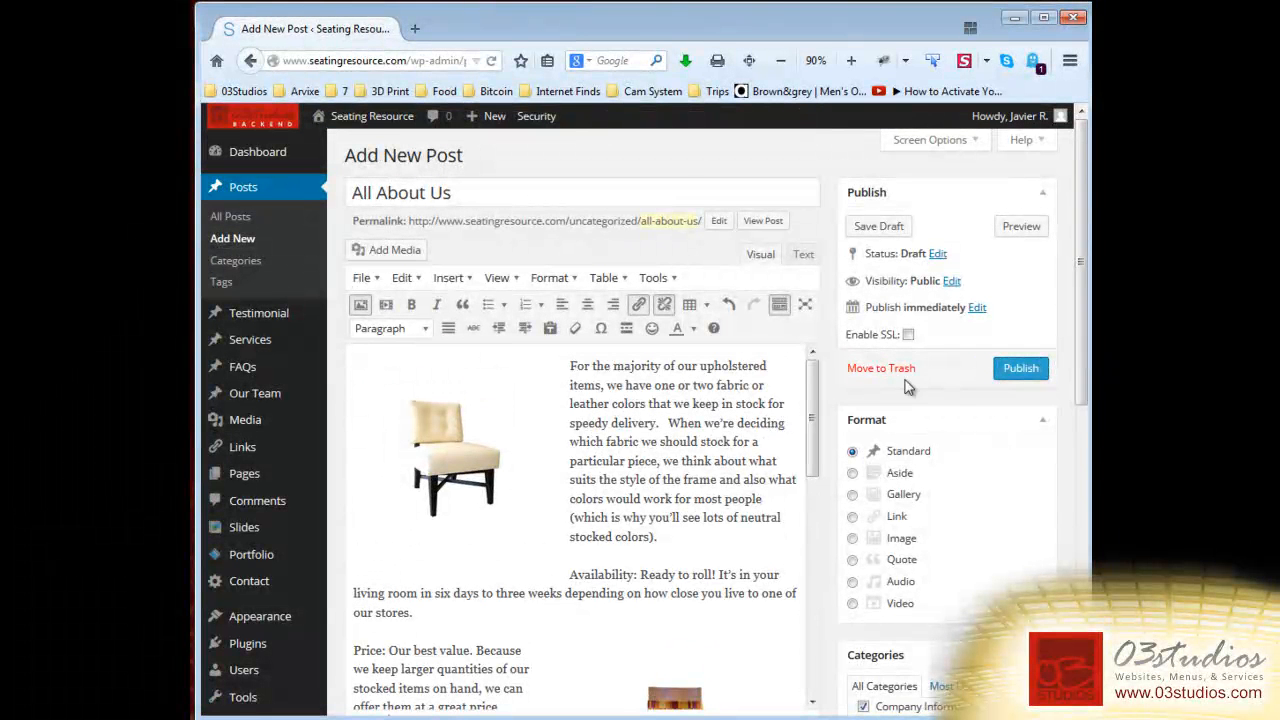
click(1022, 370)
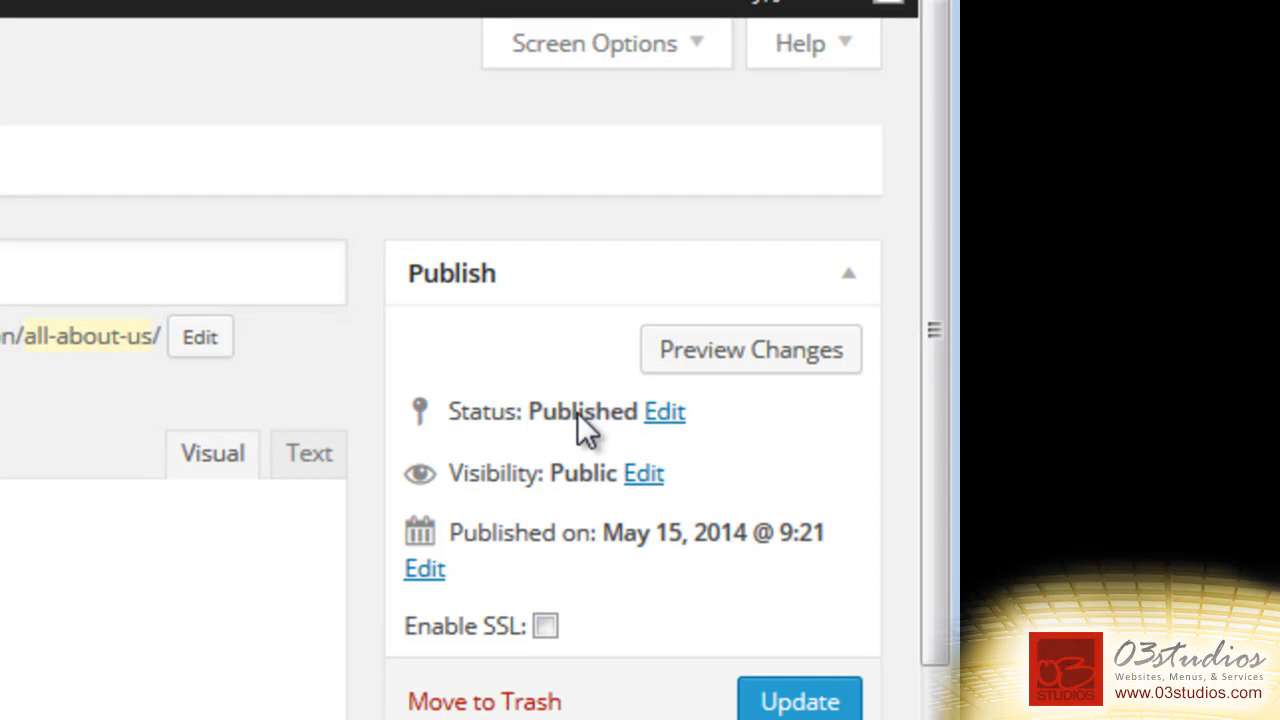
click(663, 413)
click(618, 468)
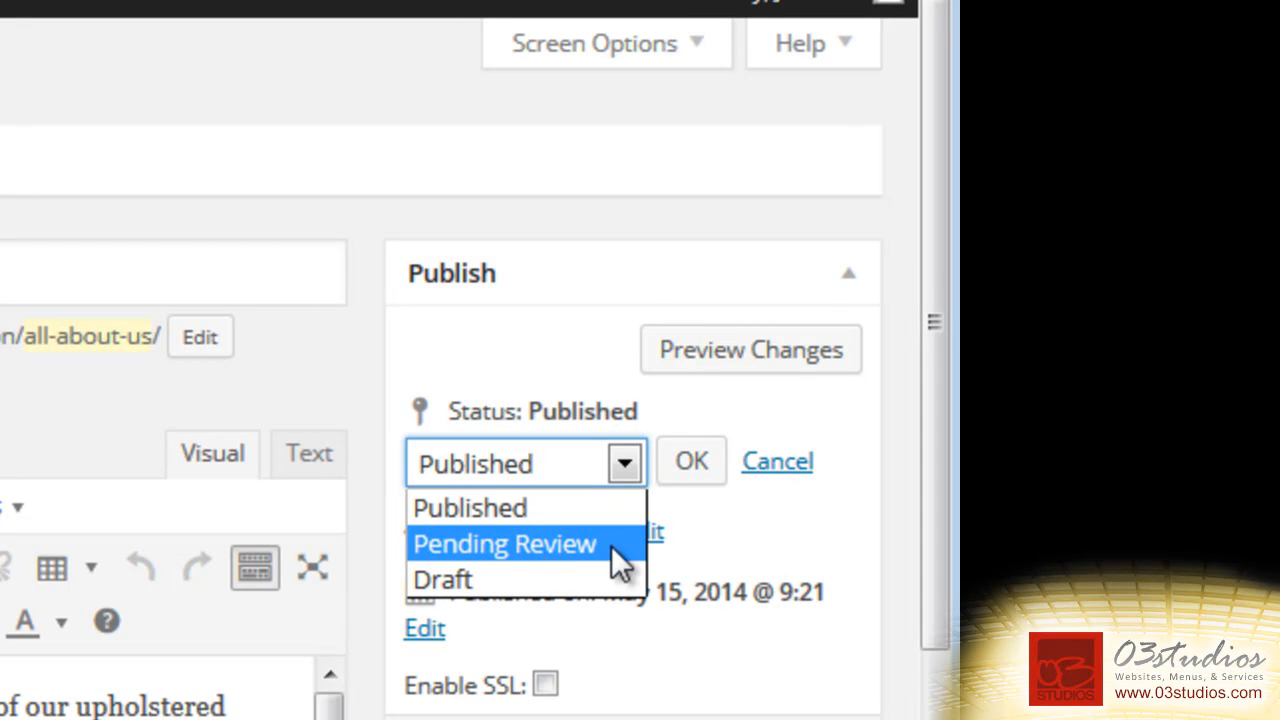
click(740, 564)
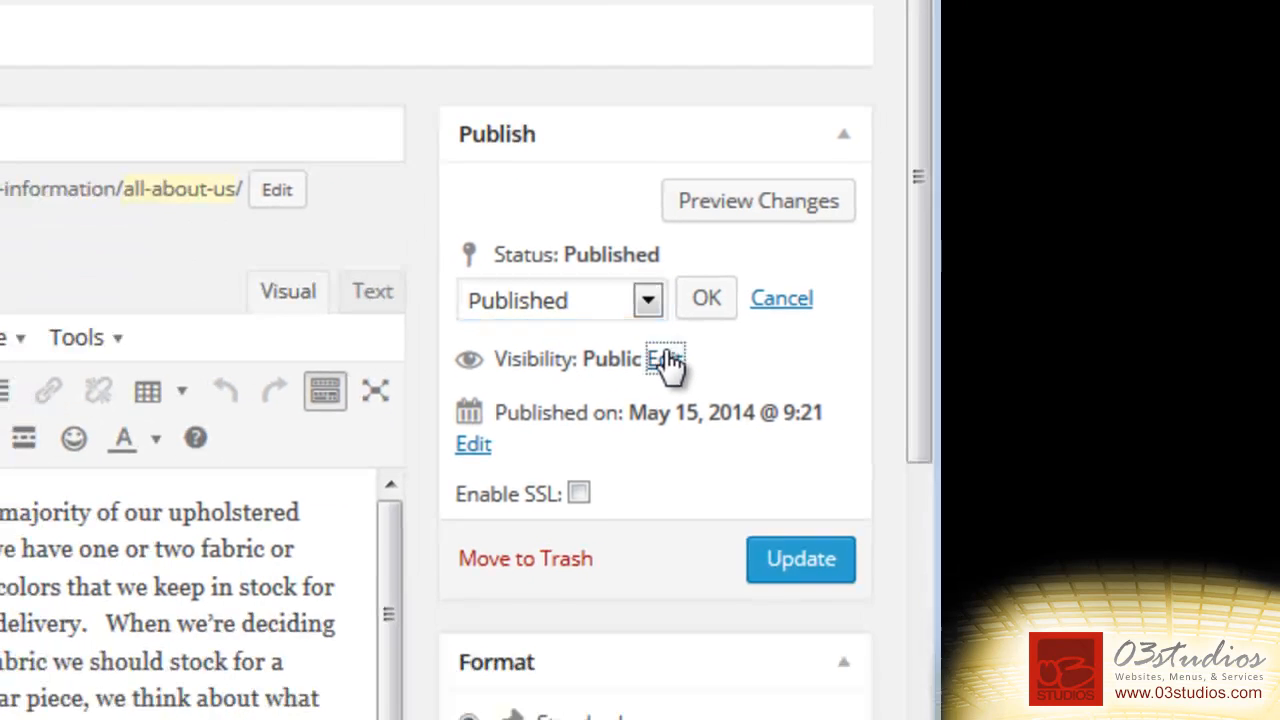
Try Password protected and Private visibility, then set the post back to Public.
click(642, 522)
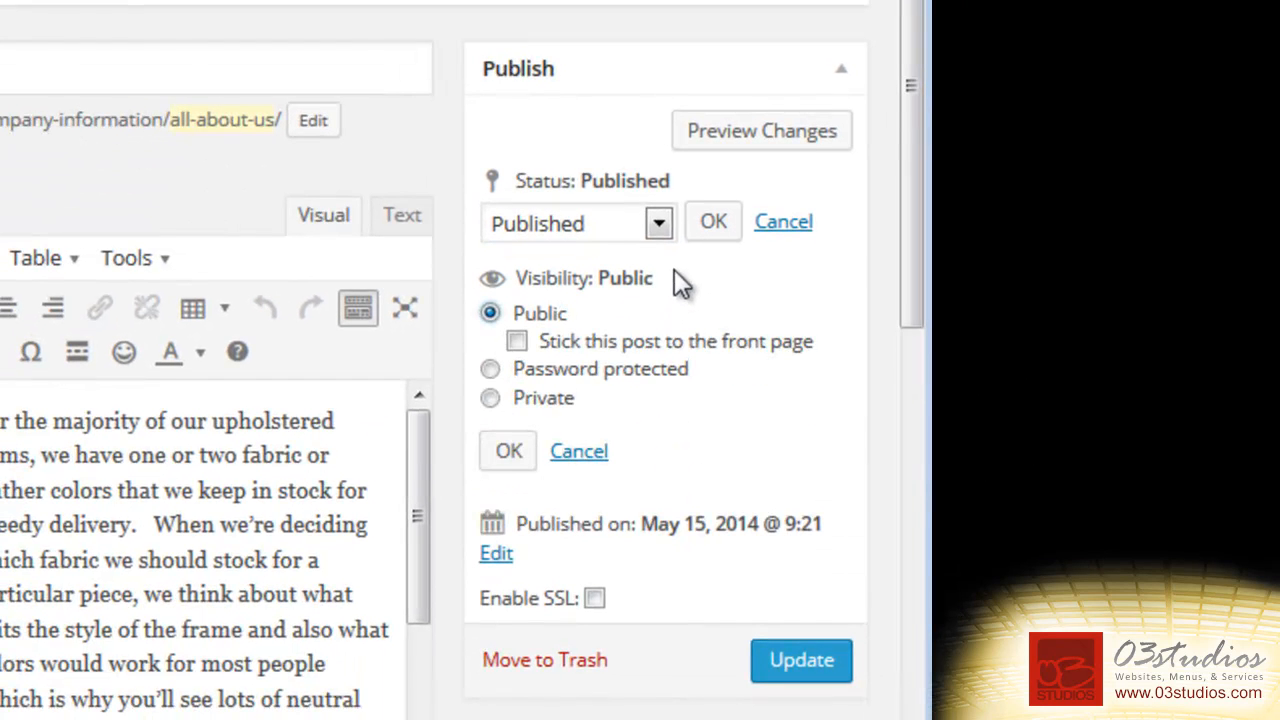
click(491, 371)
click(536, 403)
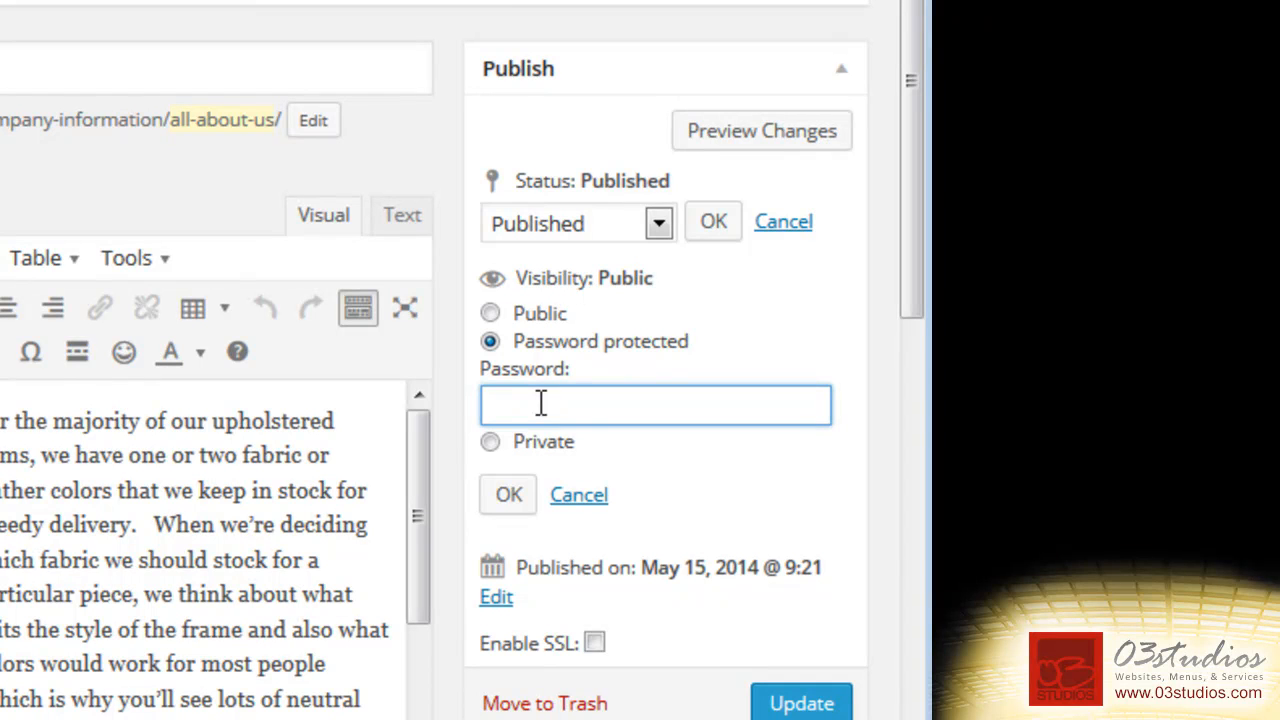
text(asdasdas)
key(ctrl+a)
key(BackSpace)
click(491, 442)
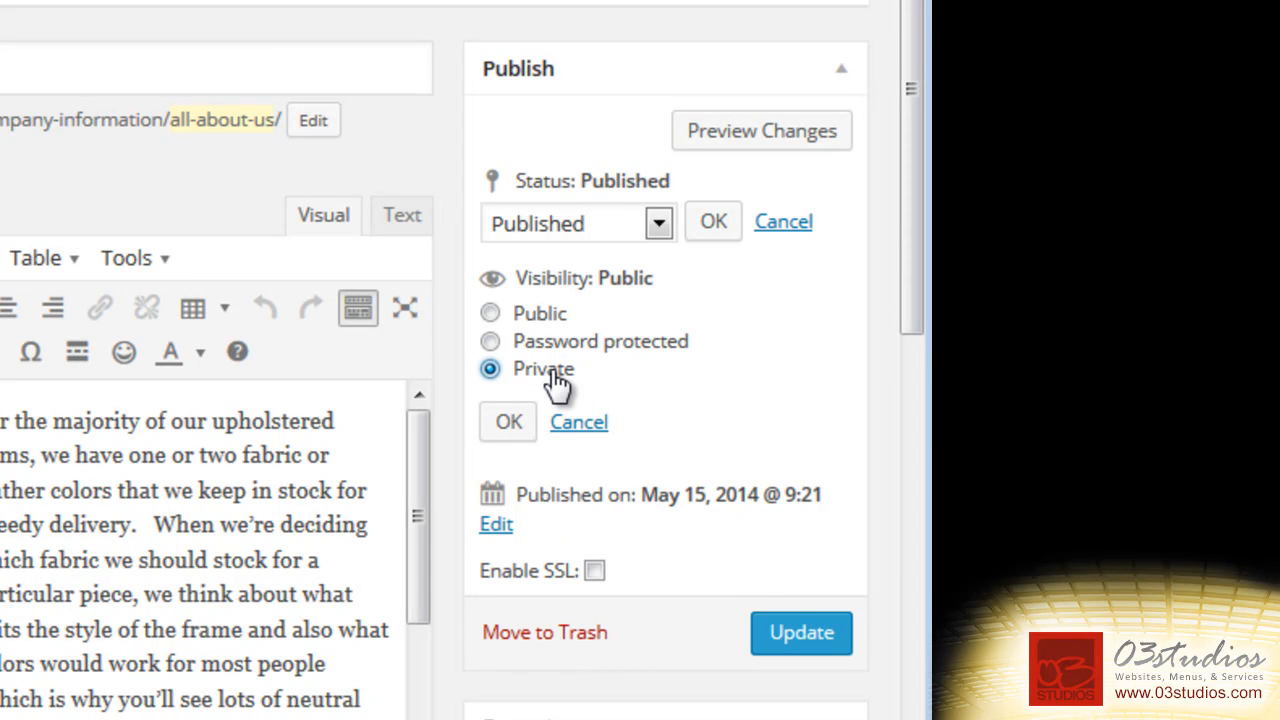
click(490, 313)
click(505, 452)
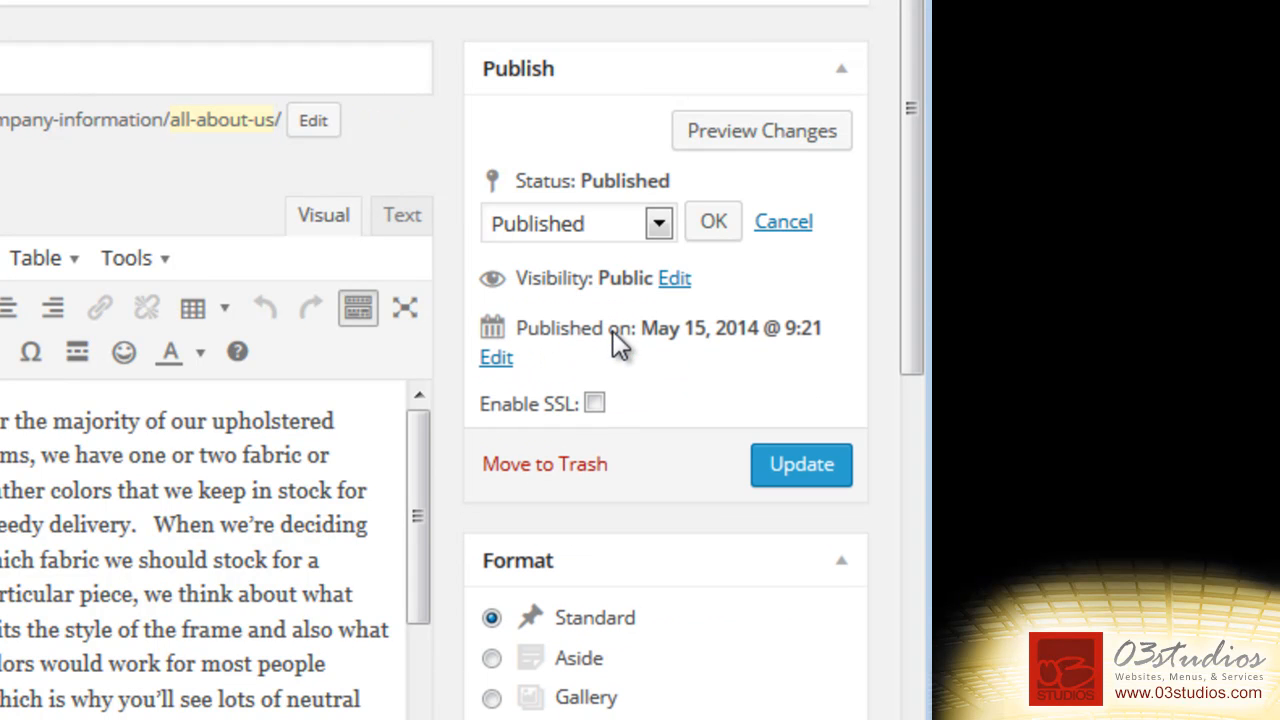
Open the publish date for editing and leave the month at 05-May.
click(496, 360)
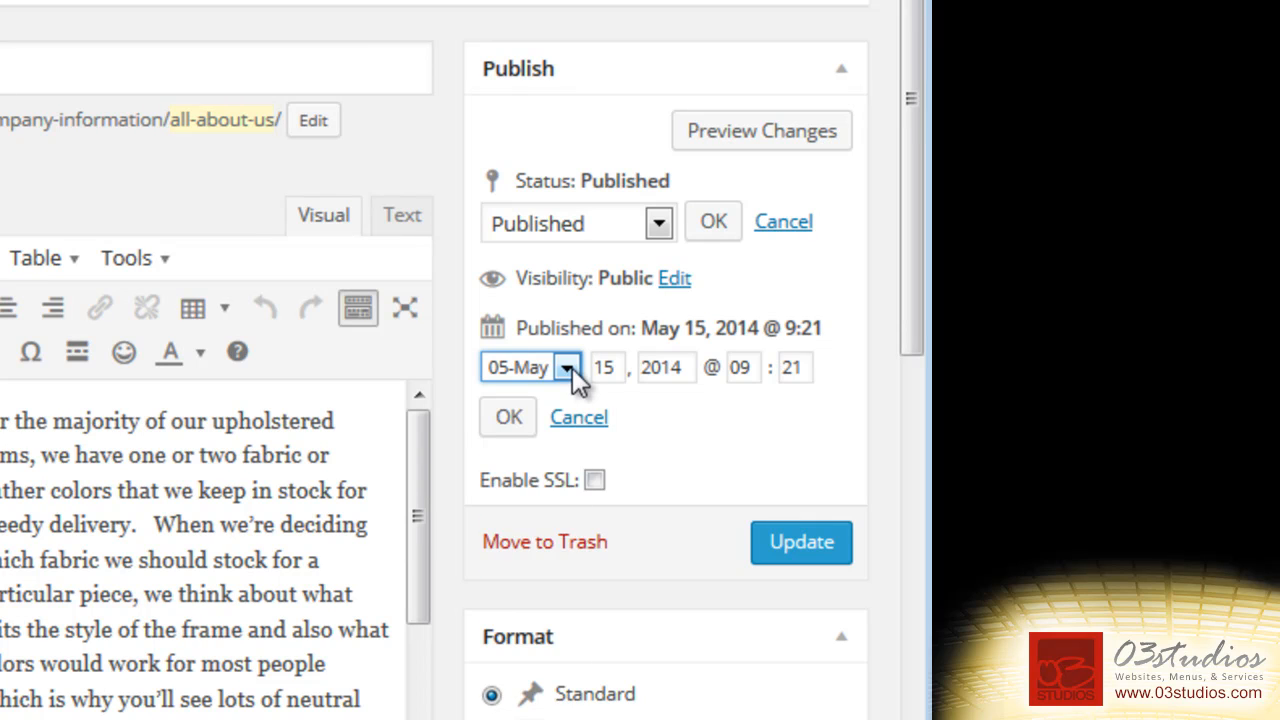
click(566, 368)
click(612, 457)
Cancel the date change, close Firefox's Page Info window, and view the published post.
click(588, 420)
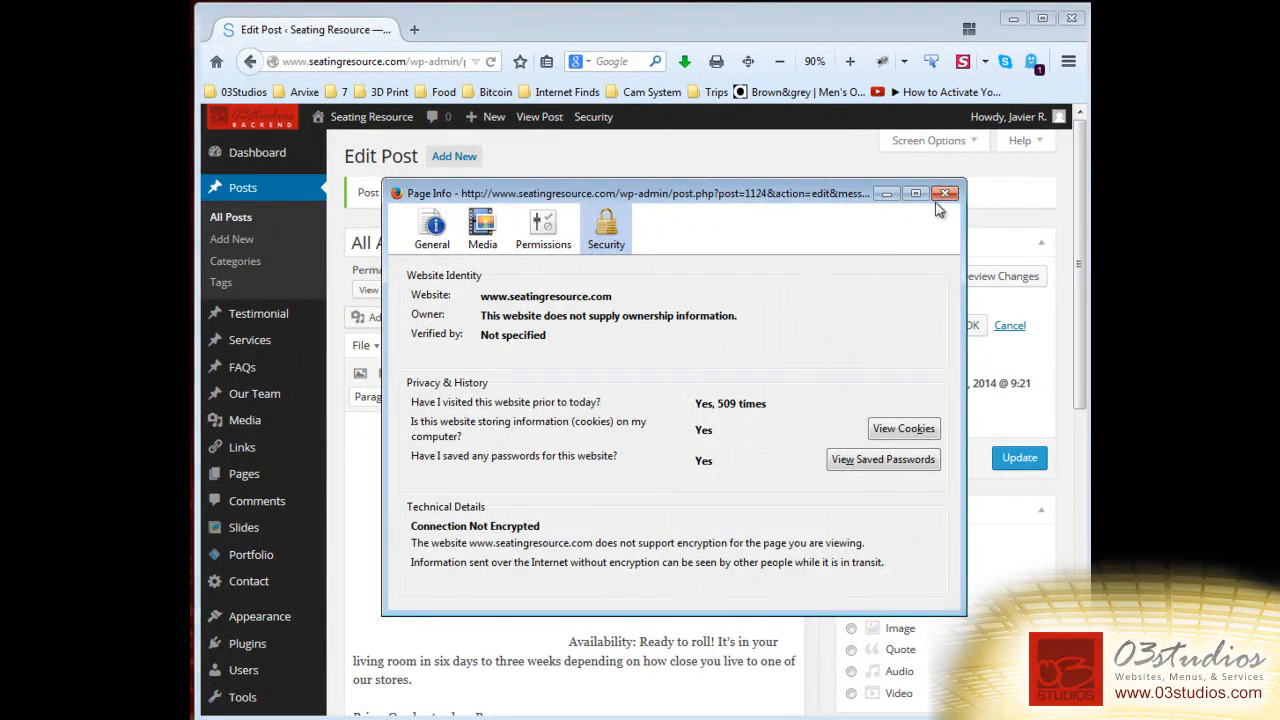
click(946, 194)
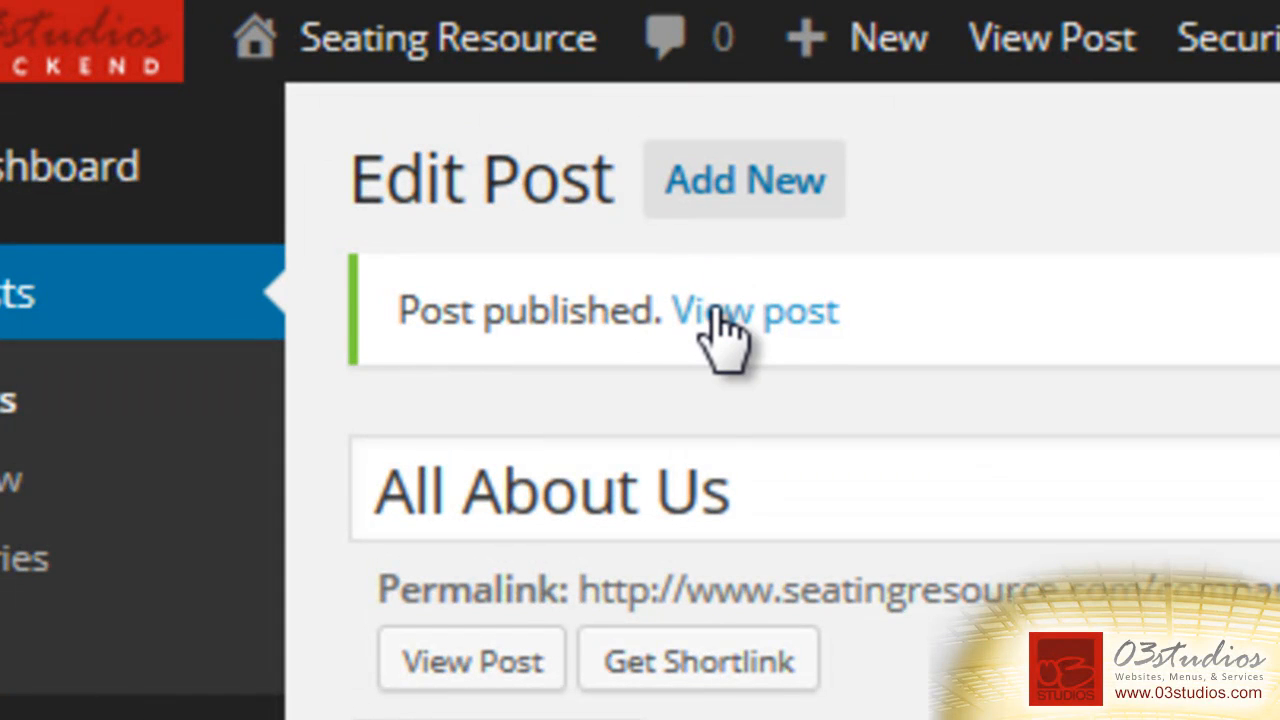
click(716, 311)
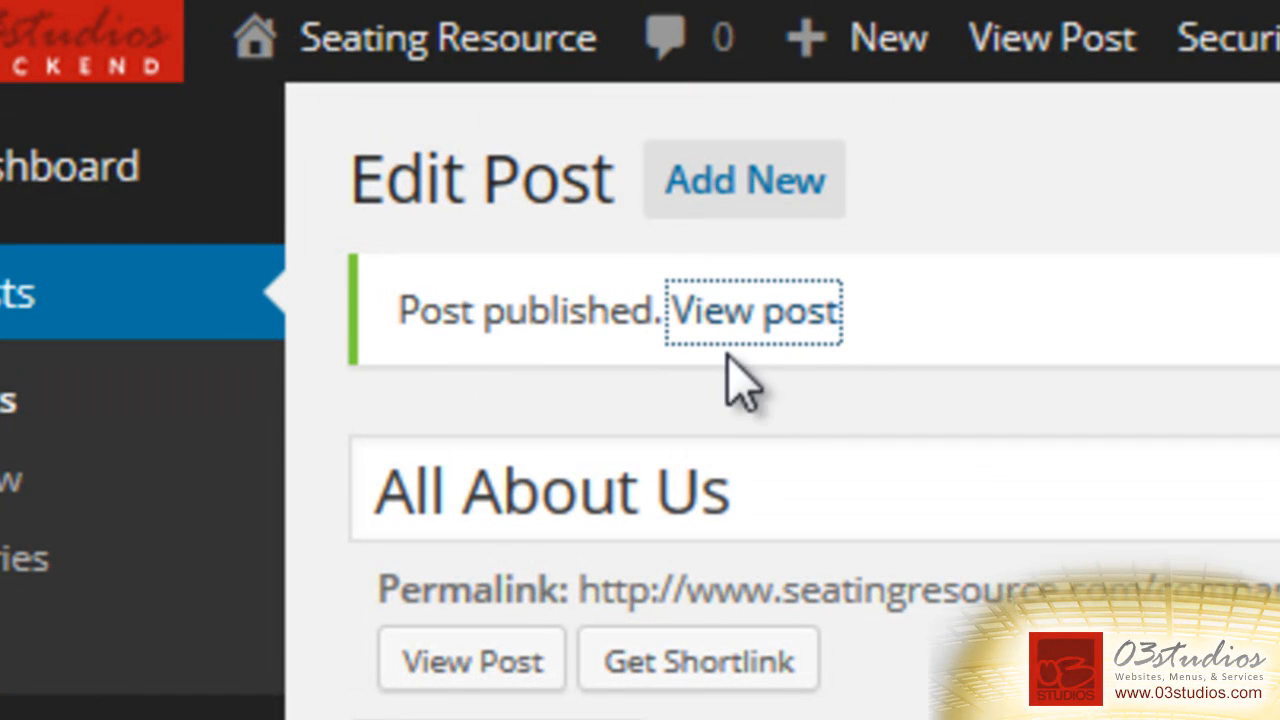
Go from the live All About Us page to the Blog page and find its chair-image excerpt.
click(606, 319)
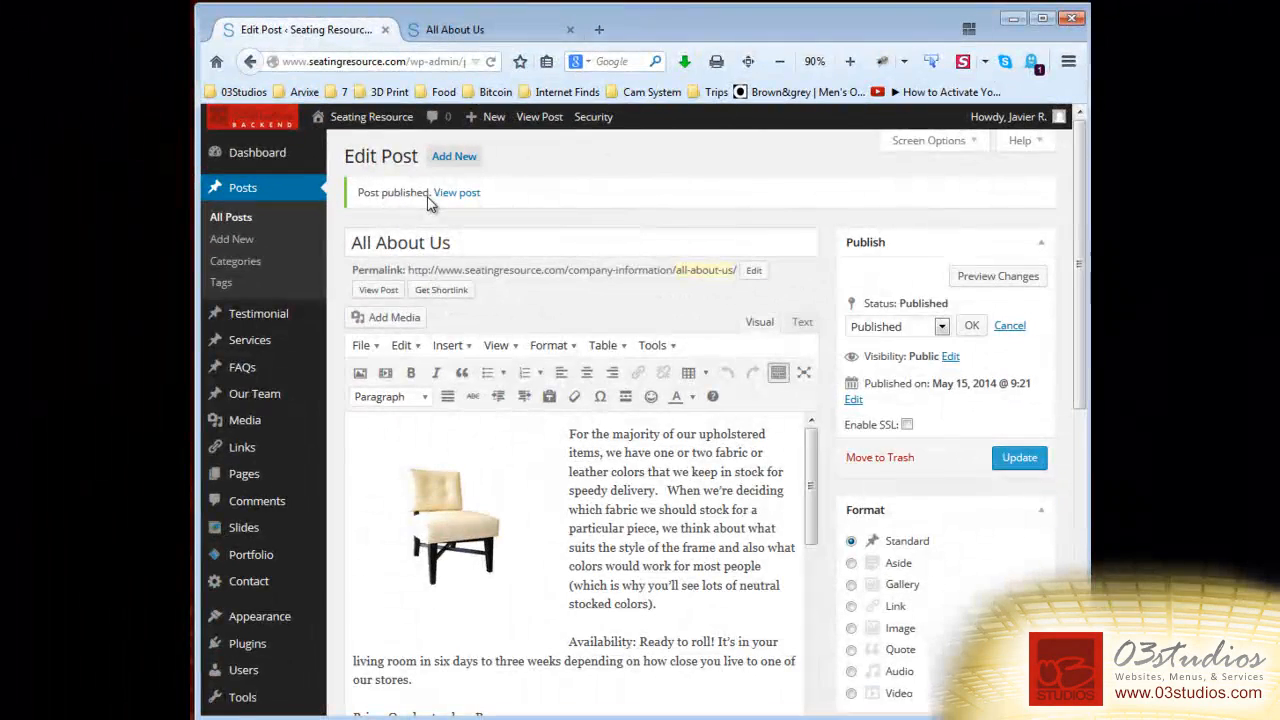
click(449, 35)
scroll(703, 391, down, 10)
scroll(703, 391, up, 10)
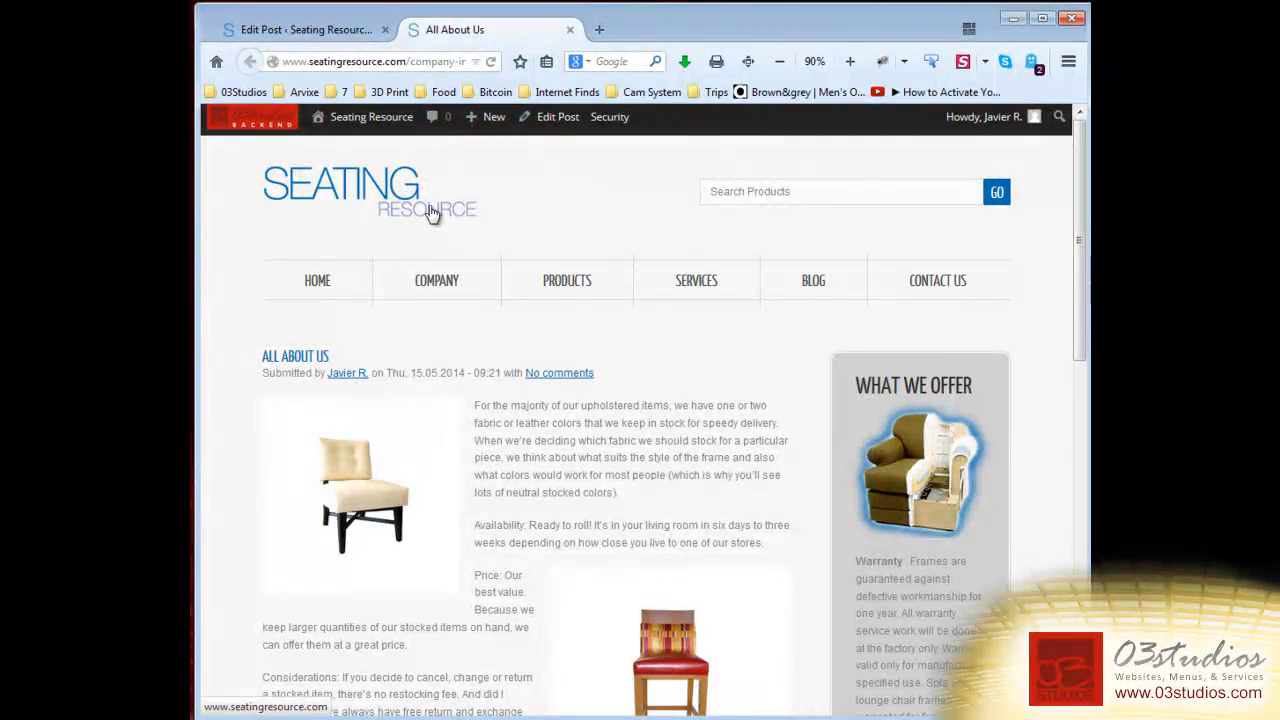
click(814, 284)
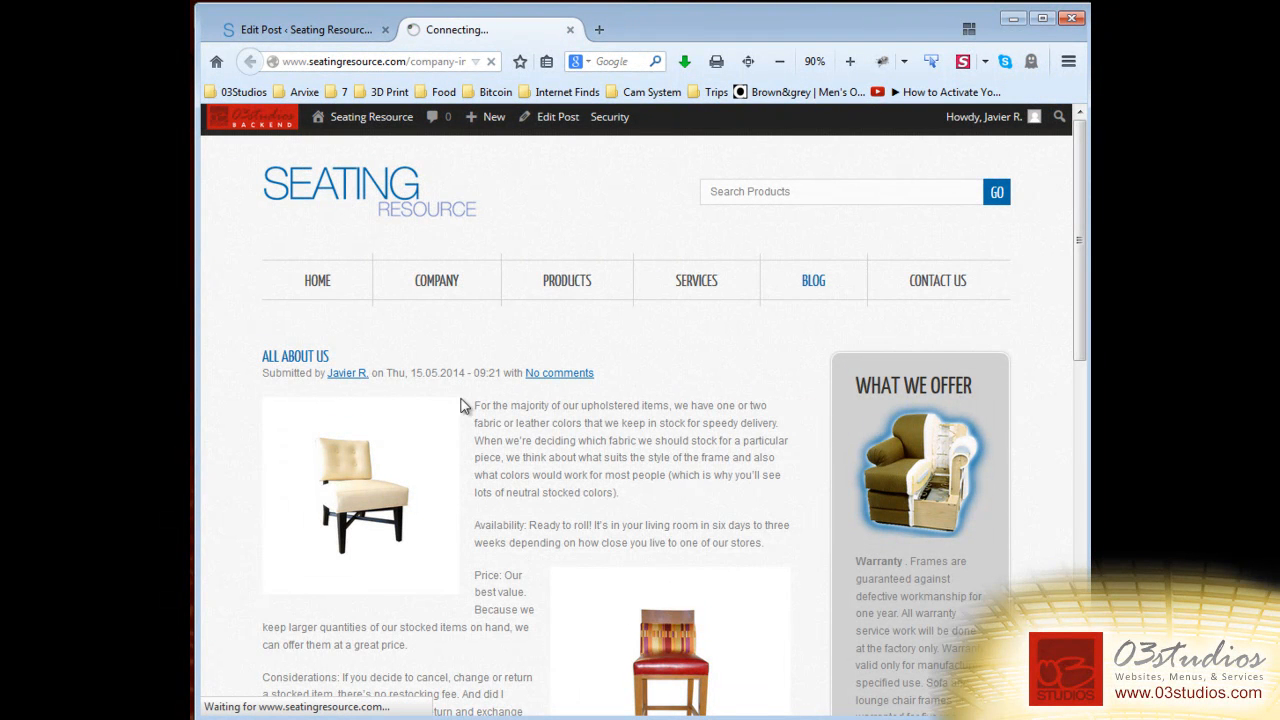
scroll(497, 382, down, 2)
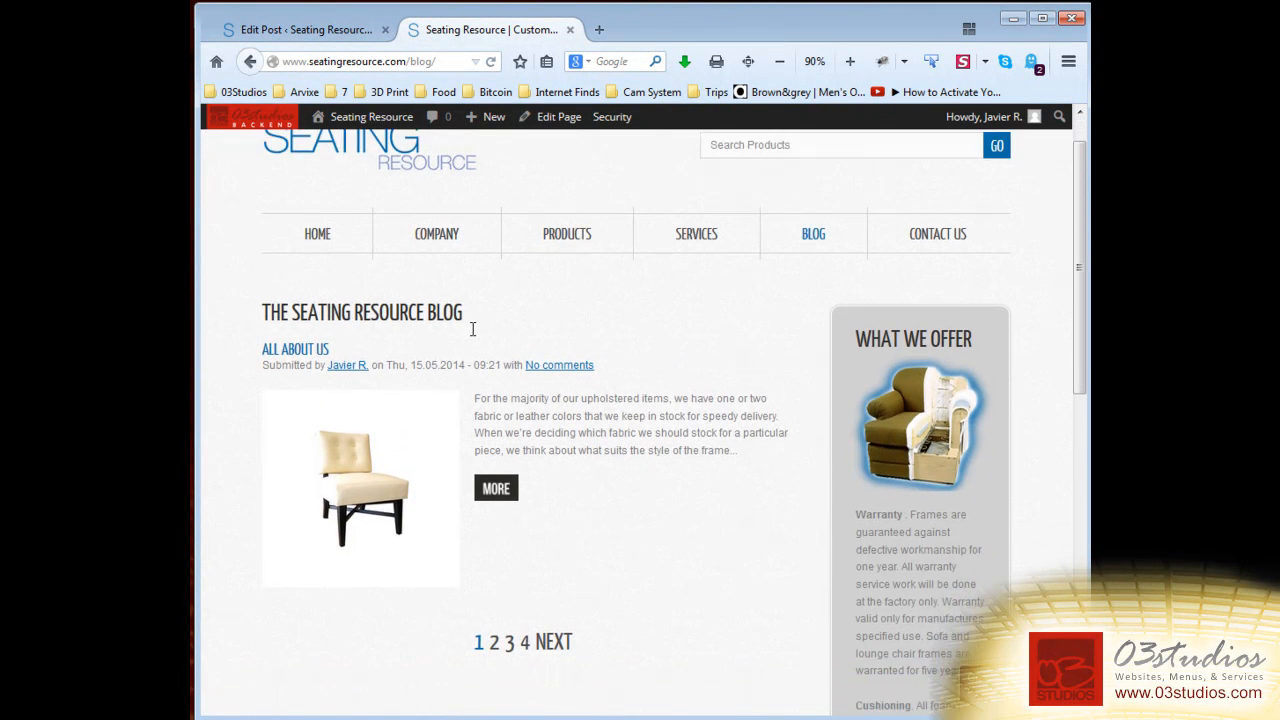
scroll(703, 554, down, 5)
scroll(566, 534, up, 6)
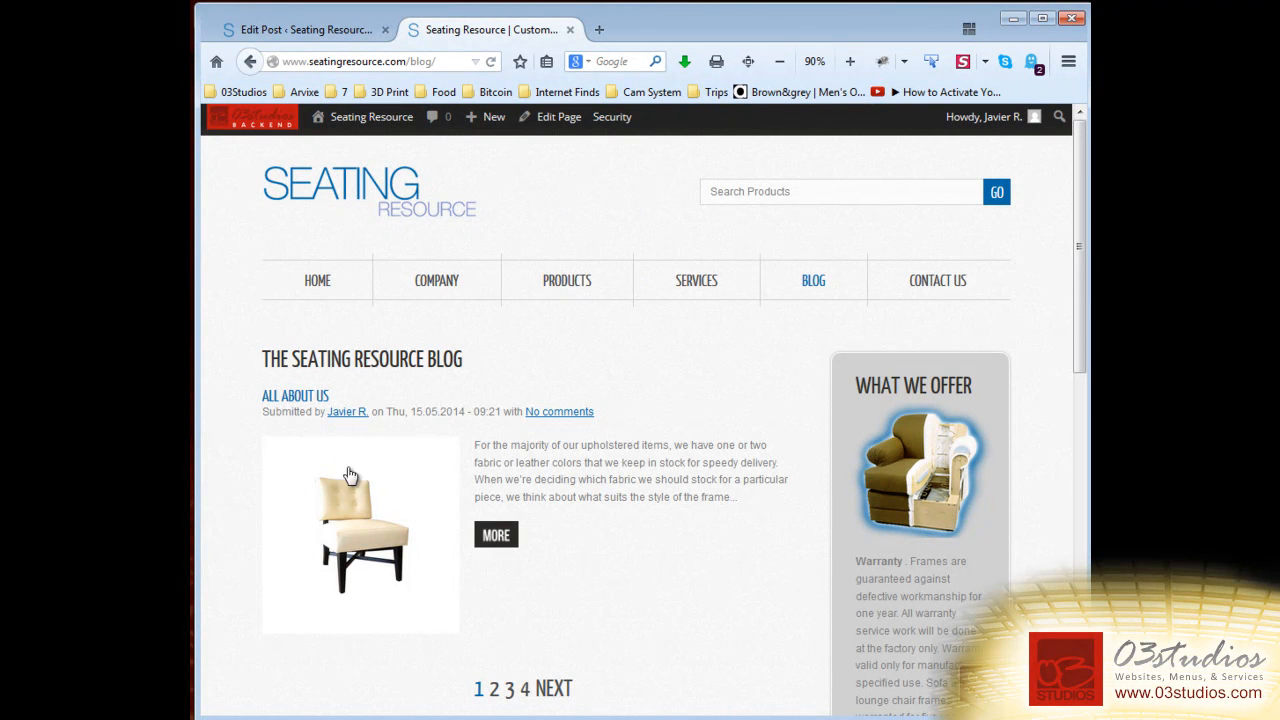
Read the full All About Us post with its chair and sofa images, then return to Edit Post.
click(495, 541)
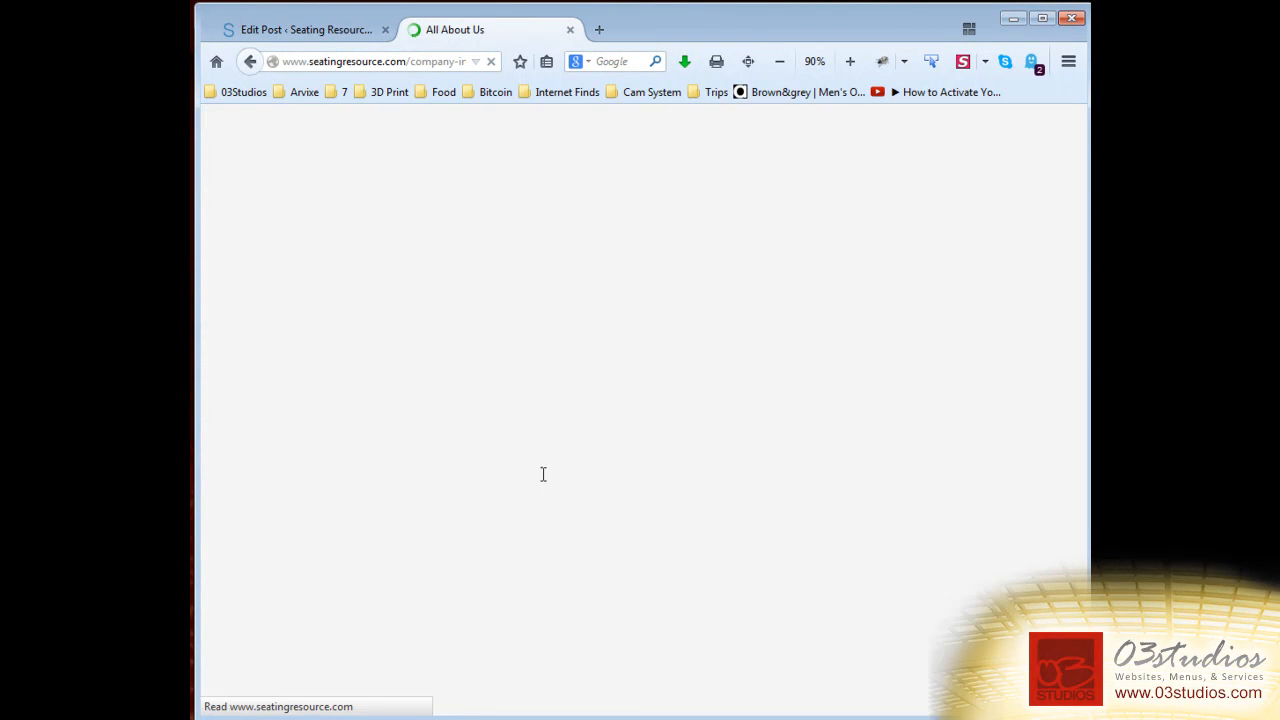
scroll(723, 531, down, 10)
scroll(743, 540, down, 1)
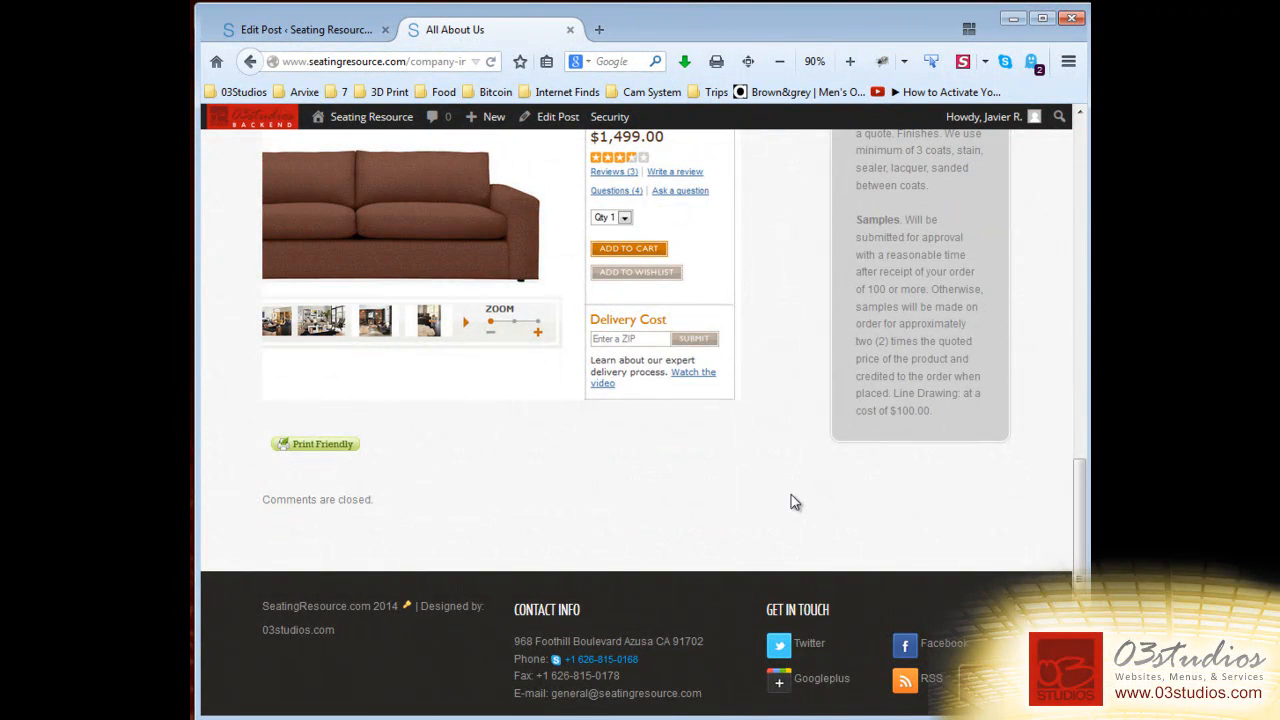
scroll(787, 500, up, 15)
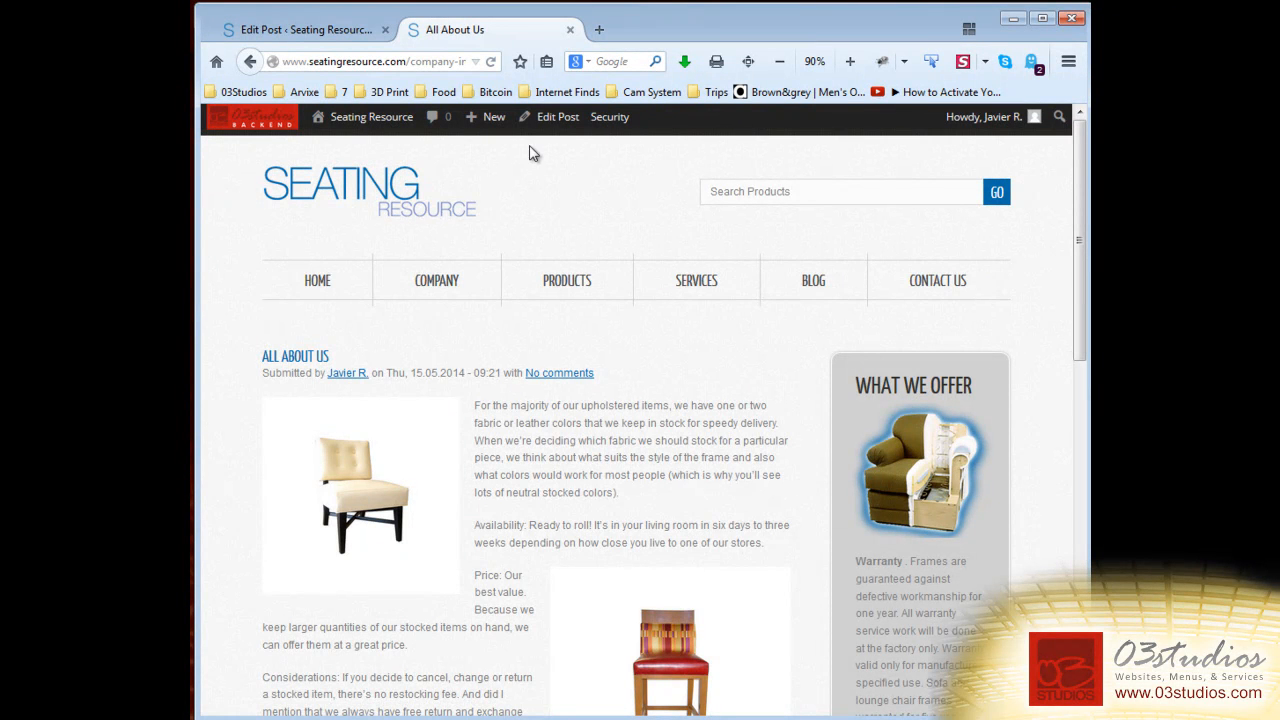
scroll(548, 323, down, 10)
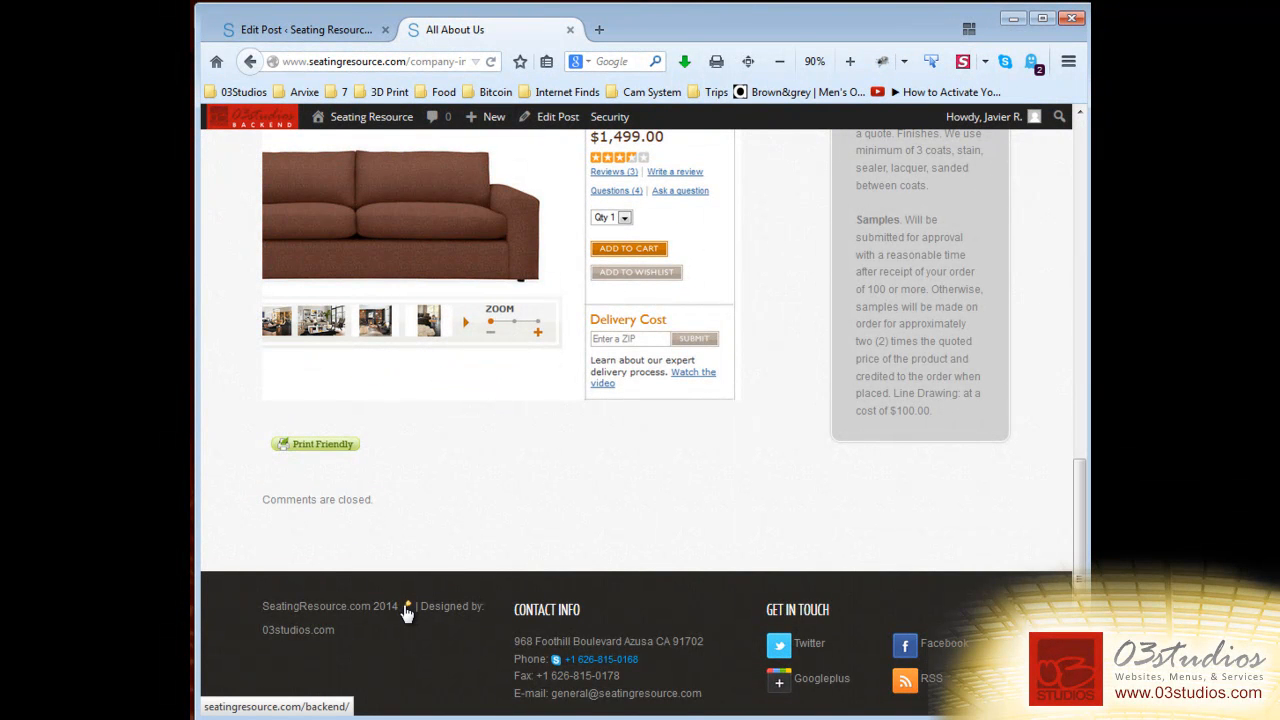
scroll(586, 629, up, 15)
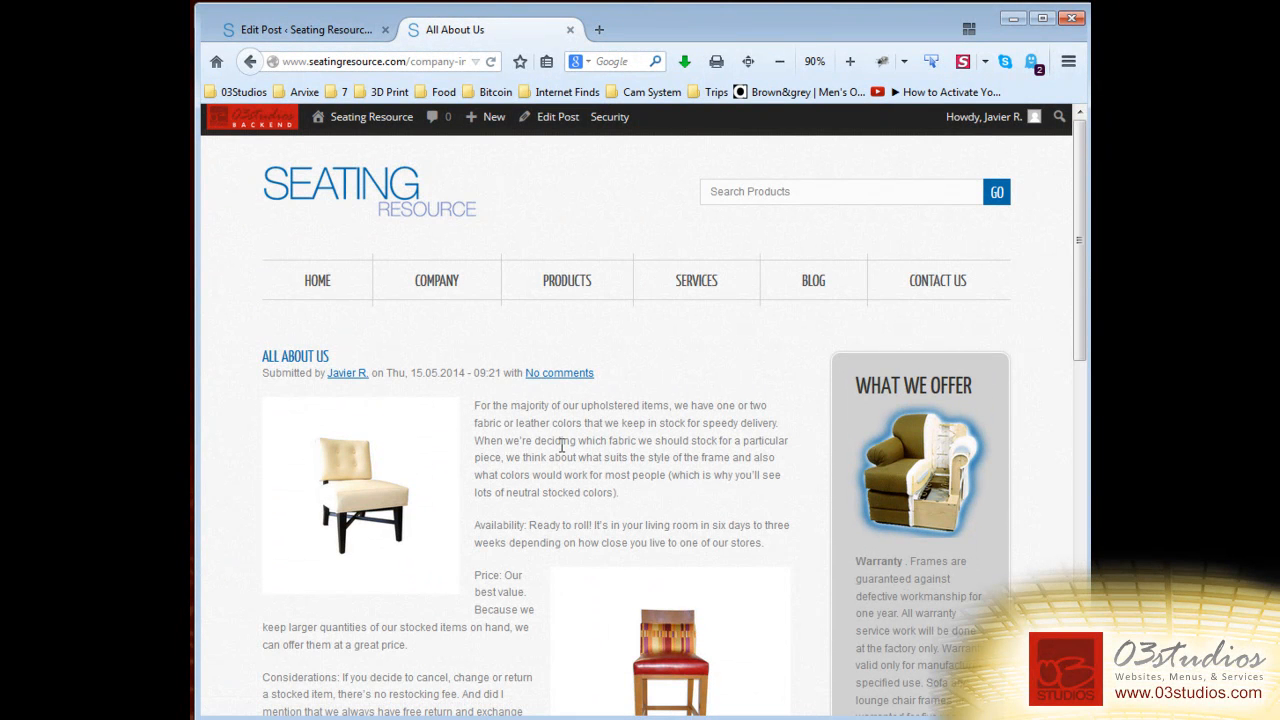
click(558, 120)
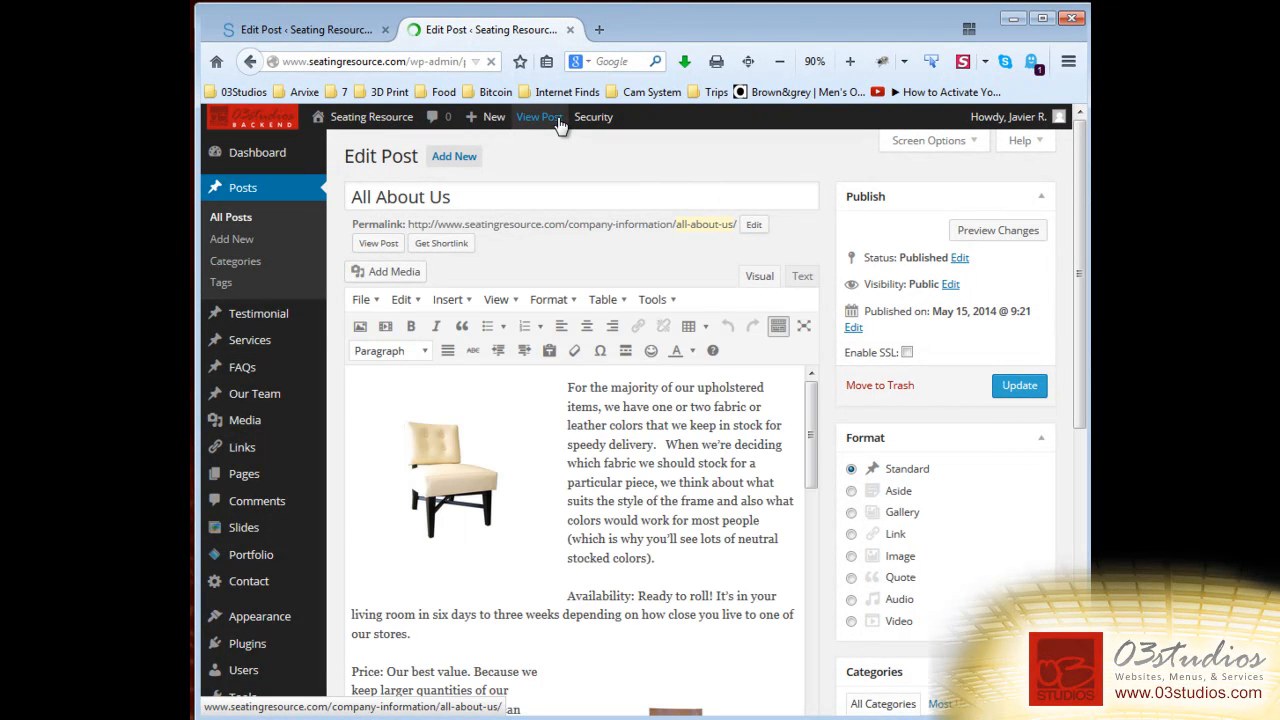
Delete the sentence about which fabric to stock, then undo the deletion.
scroll(703, 448, down, 2)
scroll(660, 488, up, 2)
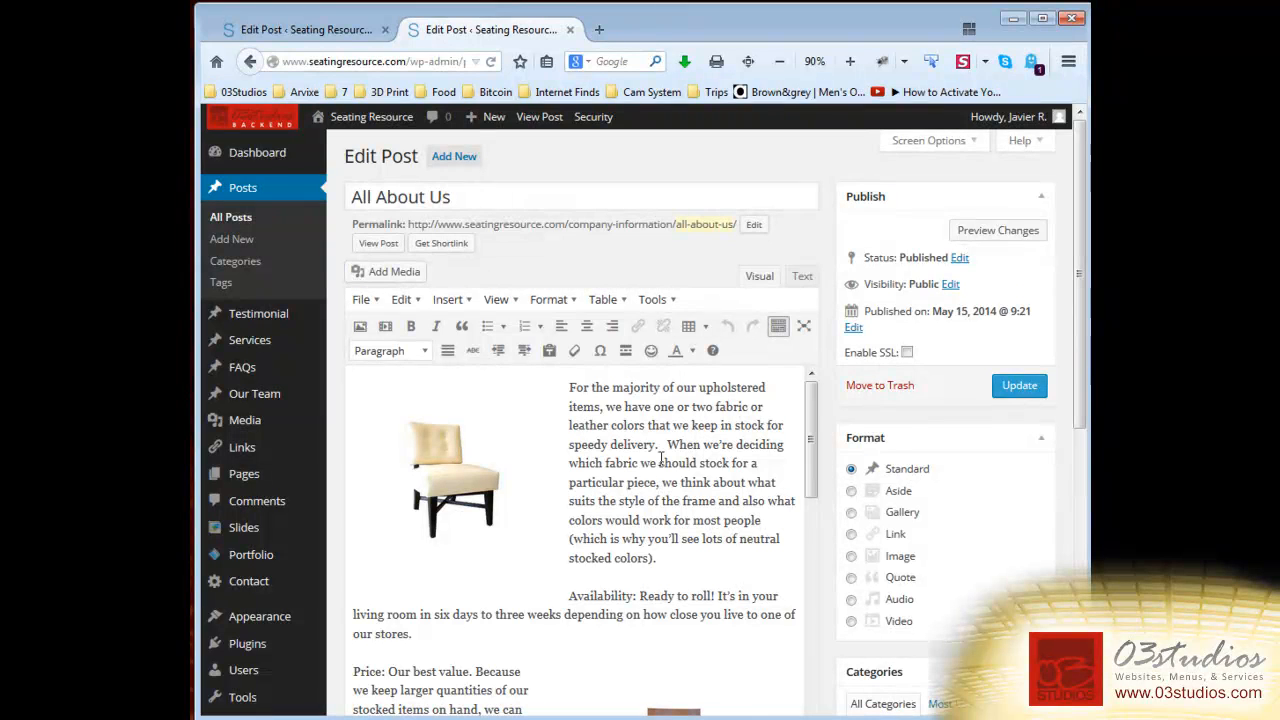
drag(669, 447, 757, 516)
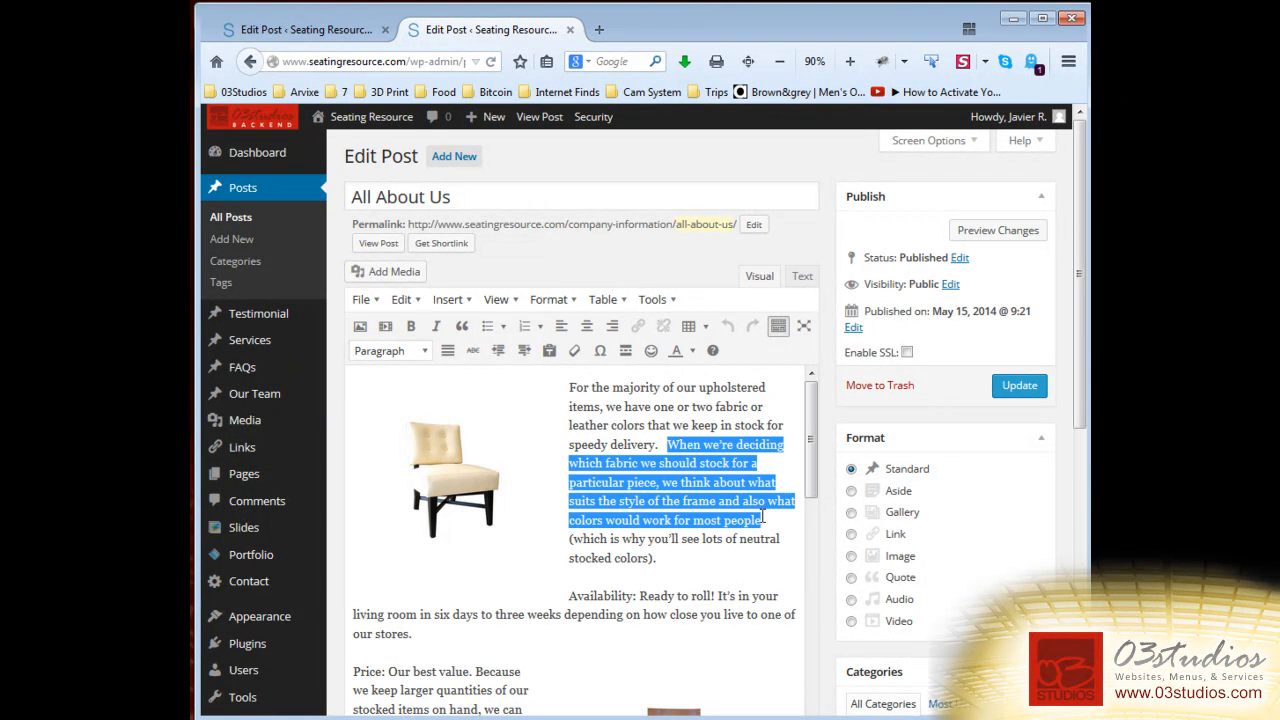
key(BackSpace)
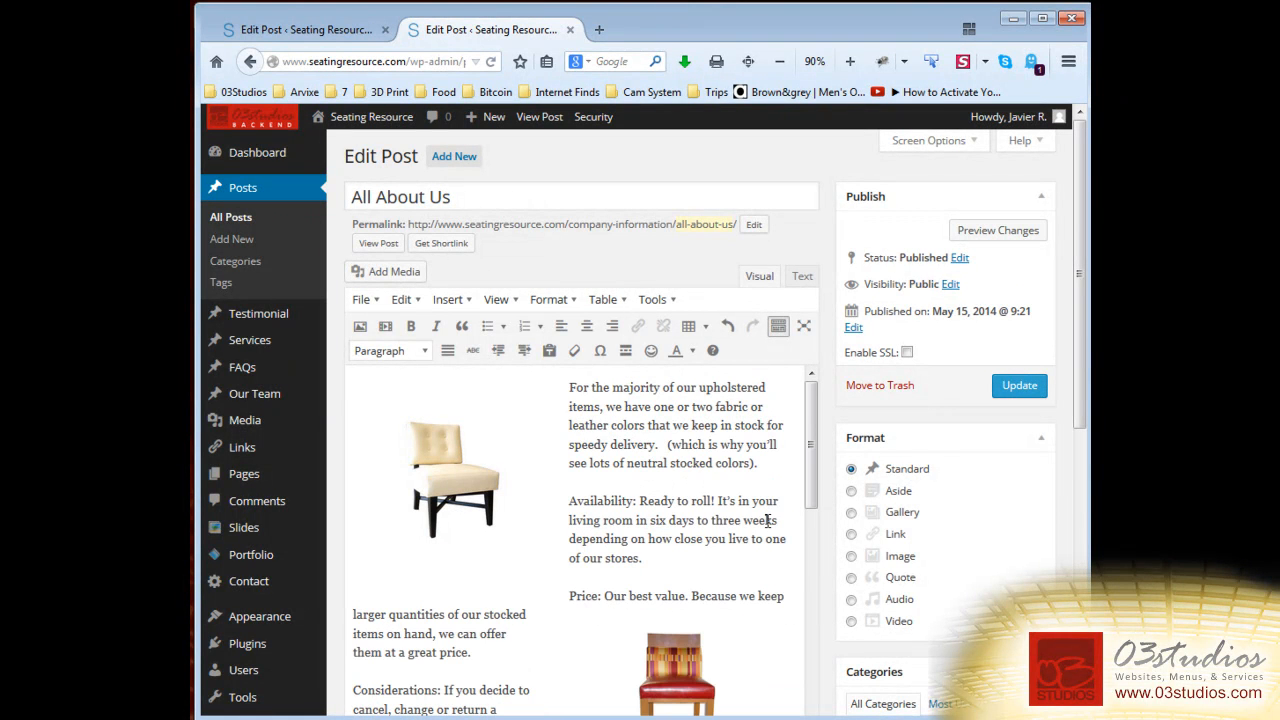
key(ctrl+z)
click(577, 392)
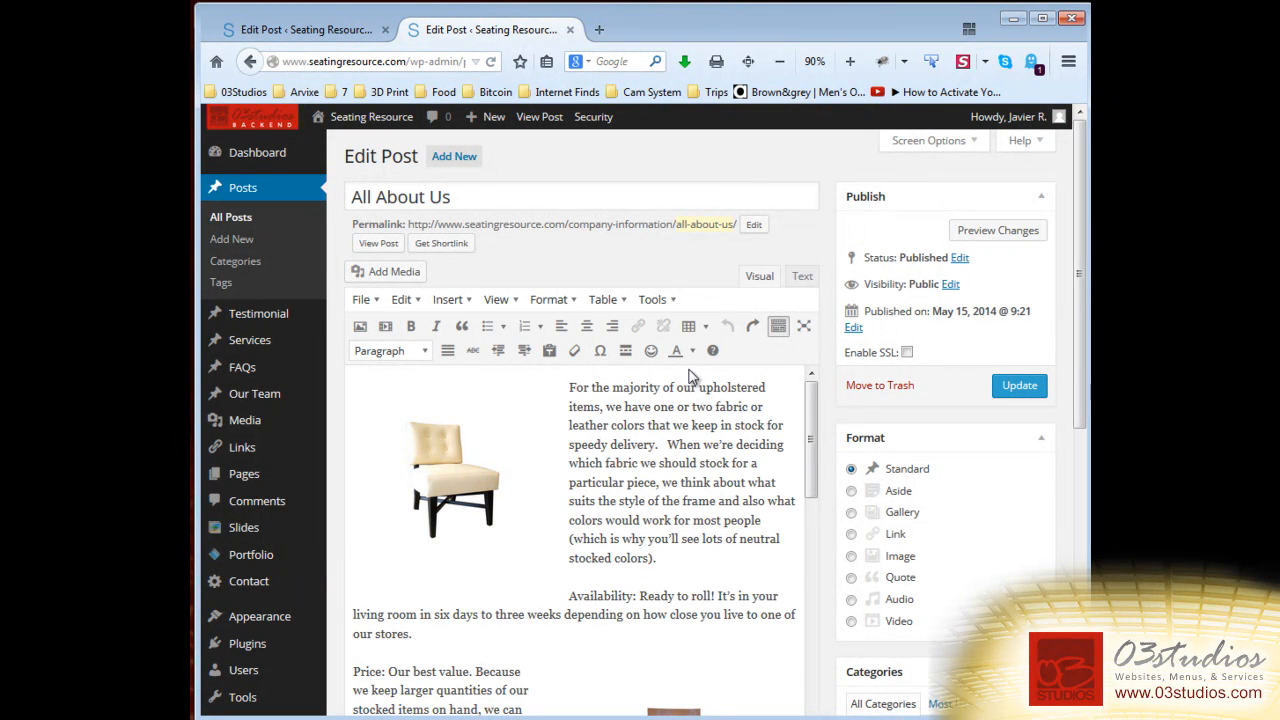
Test paragraph and line breaks after 'For the majority', undoing each one.
key(Return)
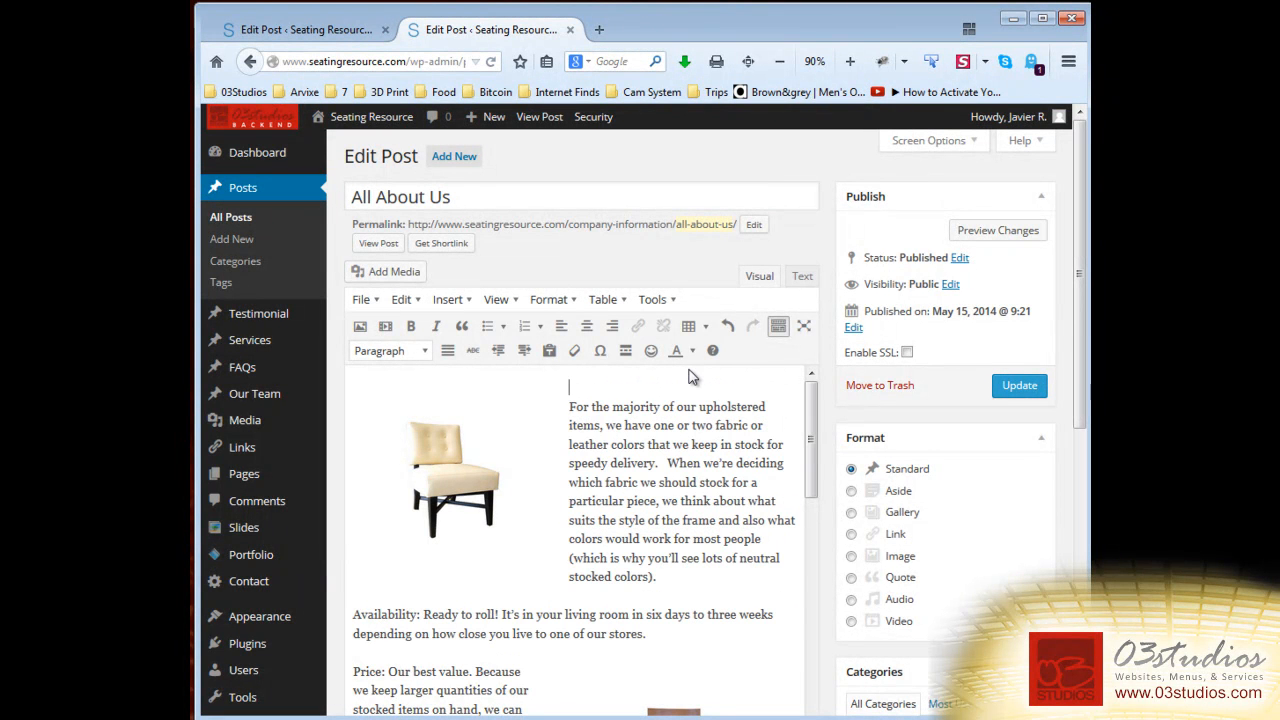
key(ctrl+z)
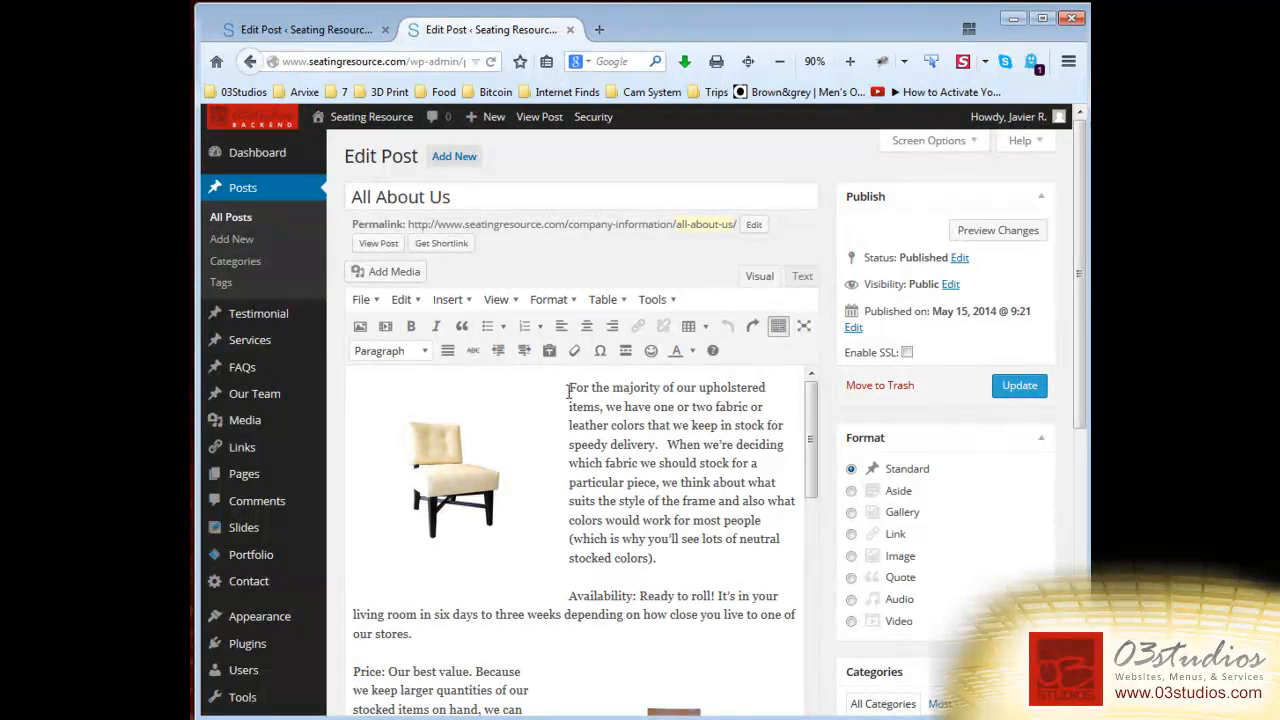
drag(573, 390, 670, 389)
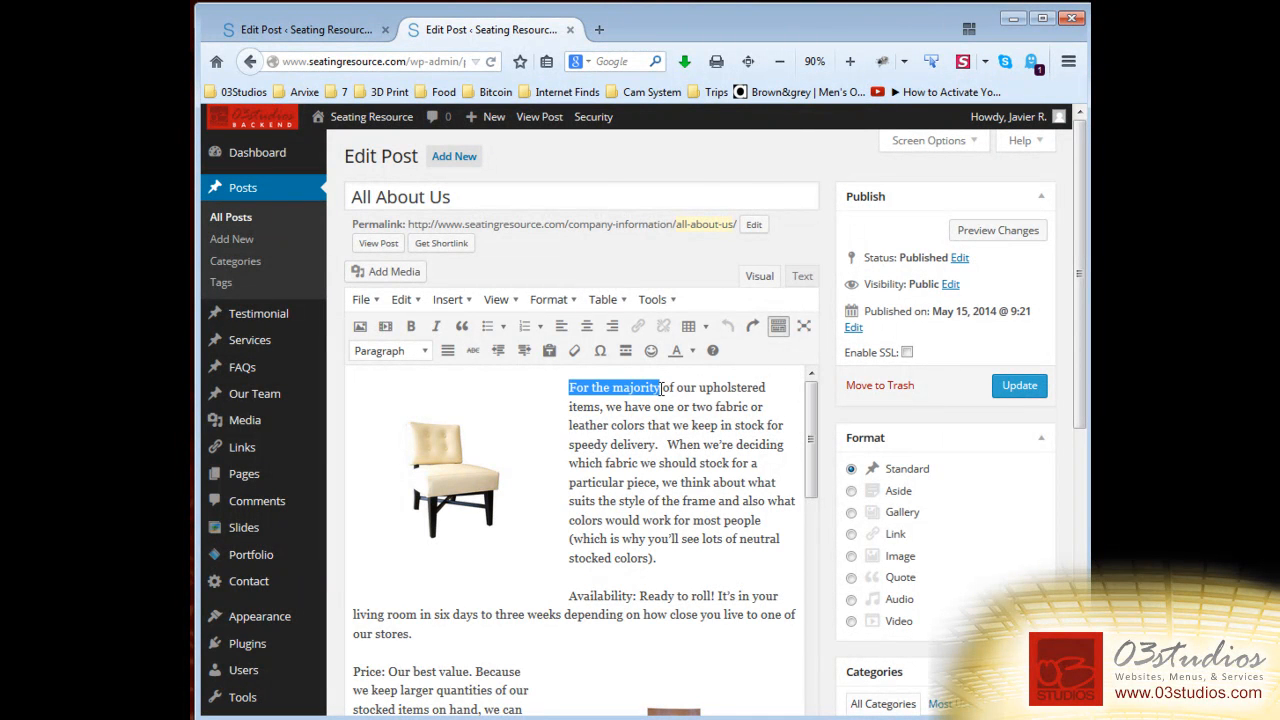
click(661, 389)
key(Return)
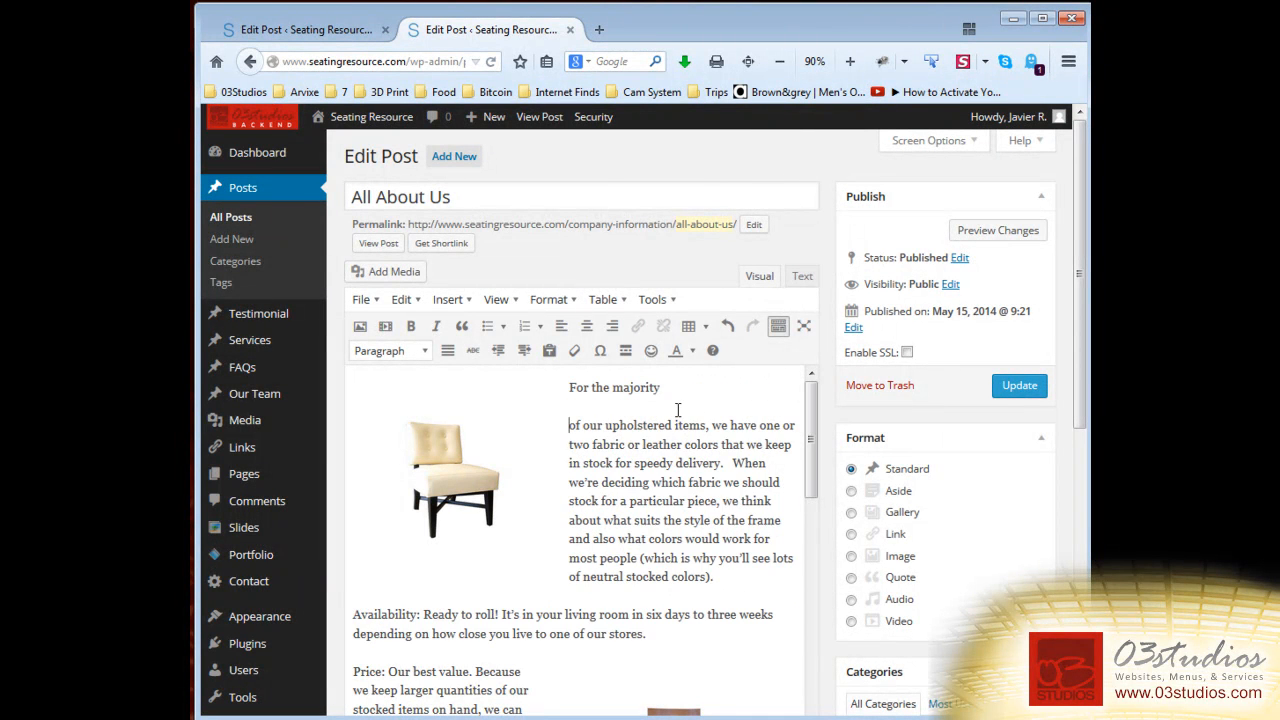
key(ctrl+z)
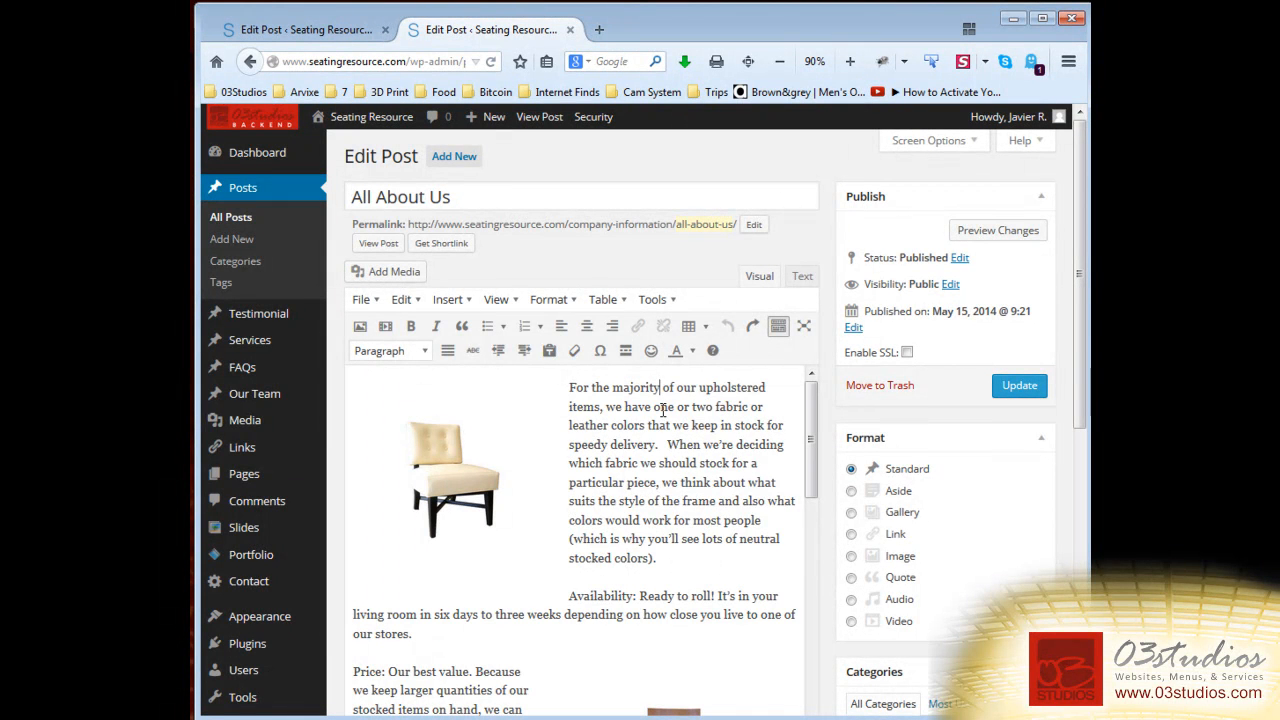
key(shift+Return)
key(ctrl+z)
Split 'For the majority' onto its own line and format it as Heading 1.
key(Return)
triple_click(659, 391)
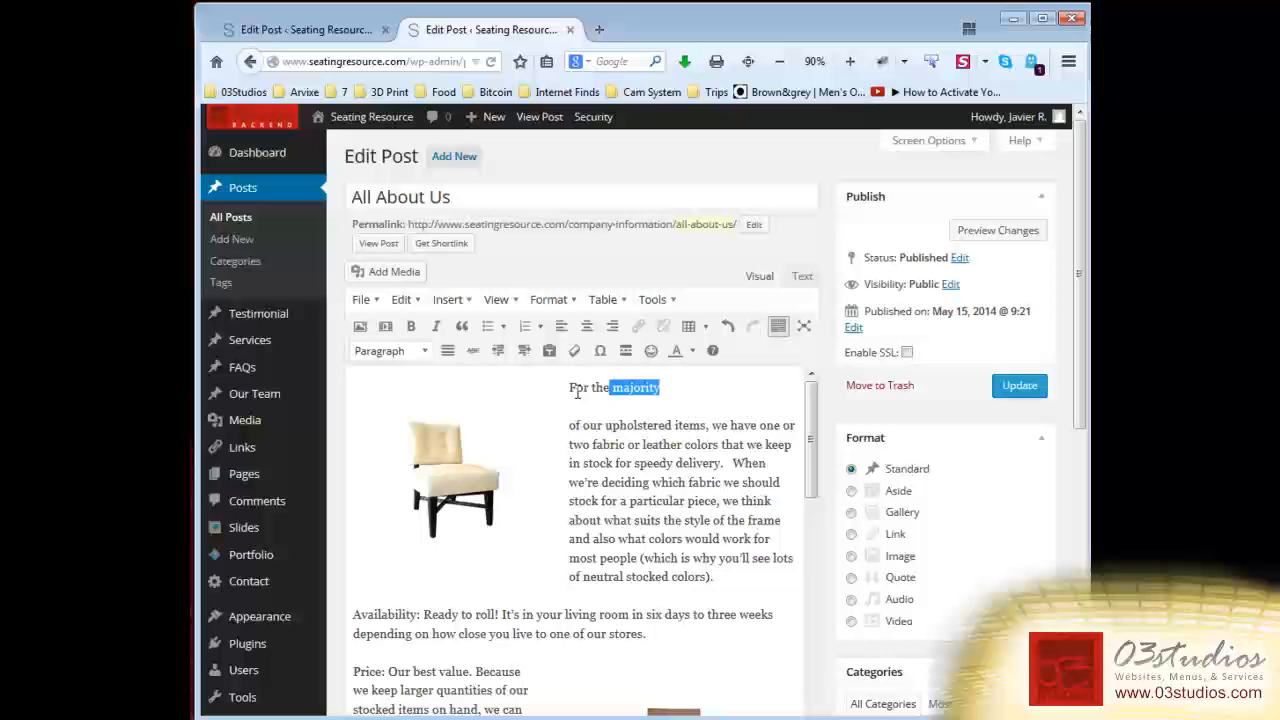
click(428, 354)
click(408, 468)
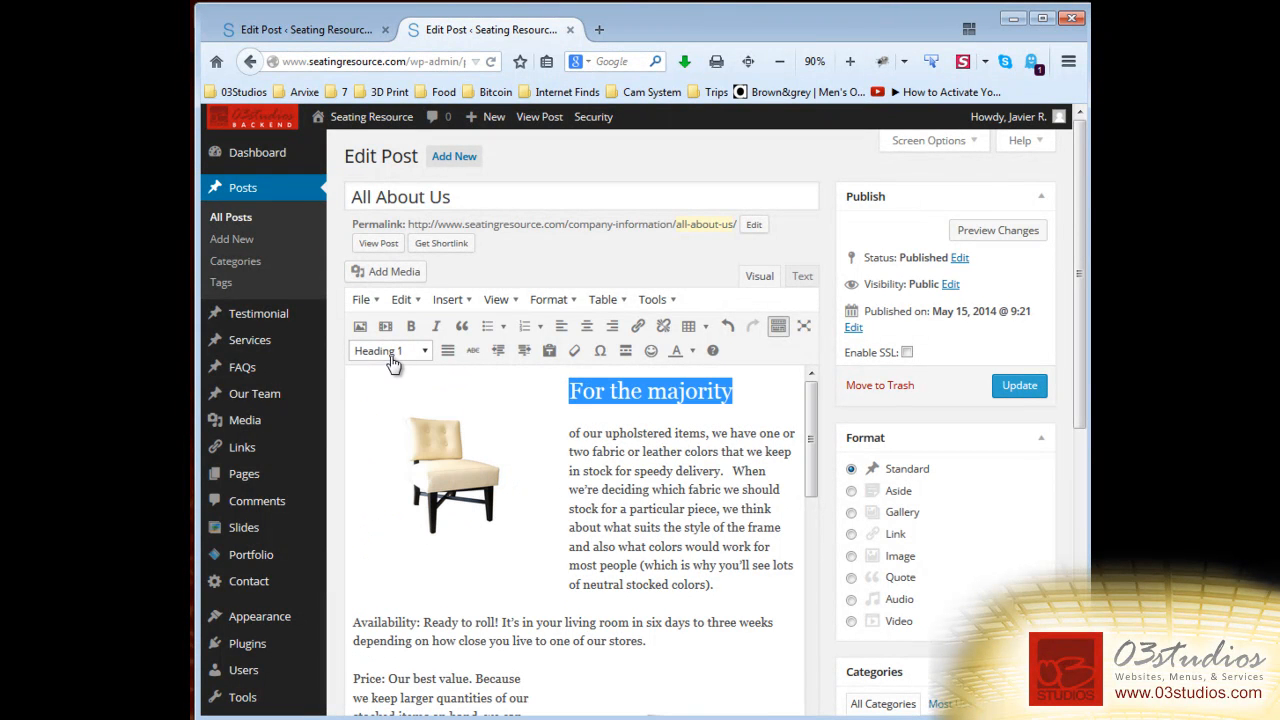
click(668, 471)
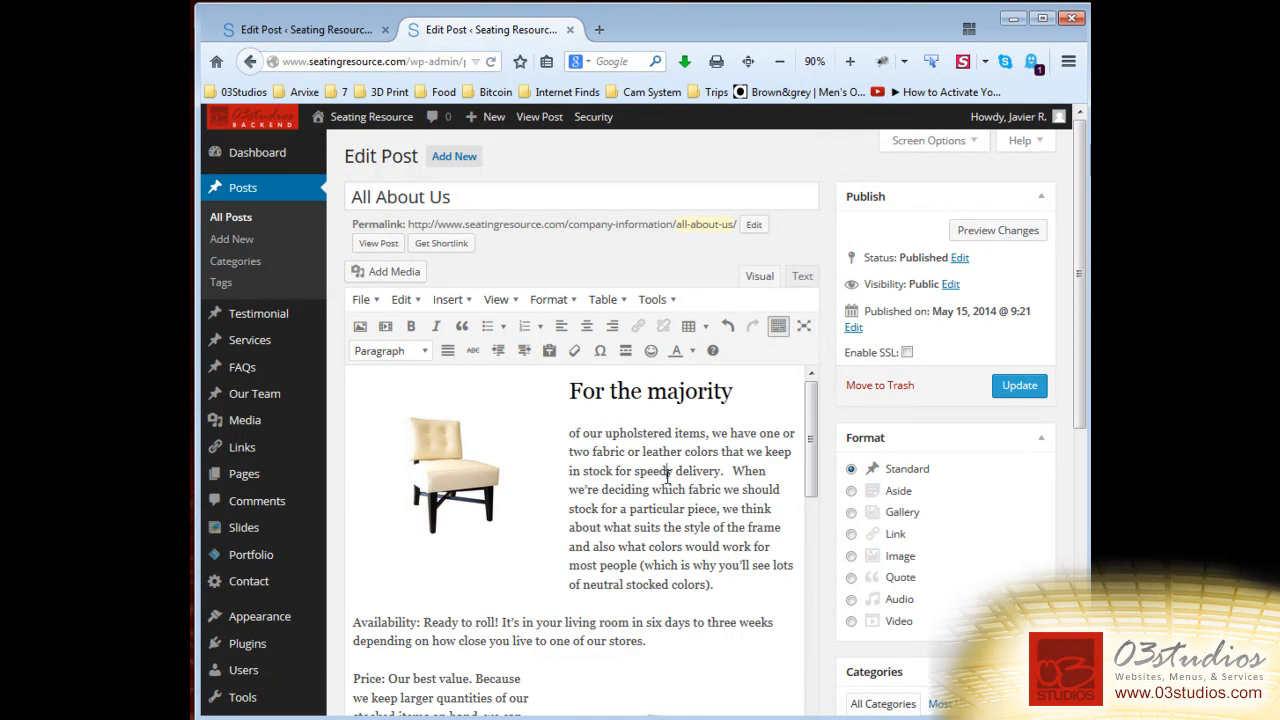
Select the new heading and the All About Us title and look over the formatted post.
drag(733, 392, 569, 392)
scroll(600, 502, down, 4)
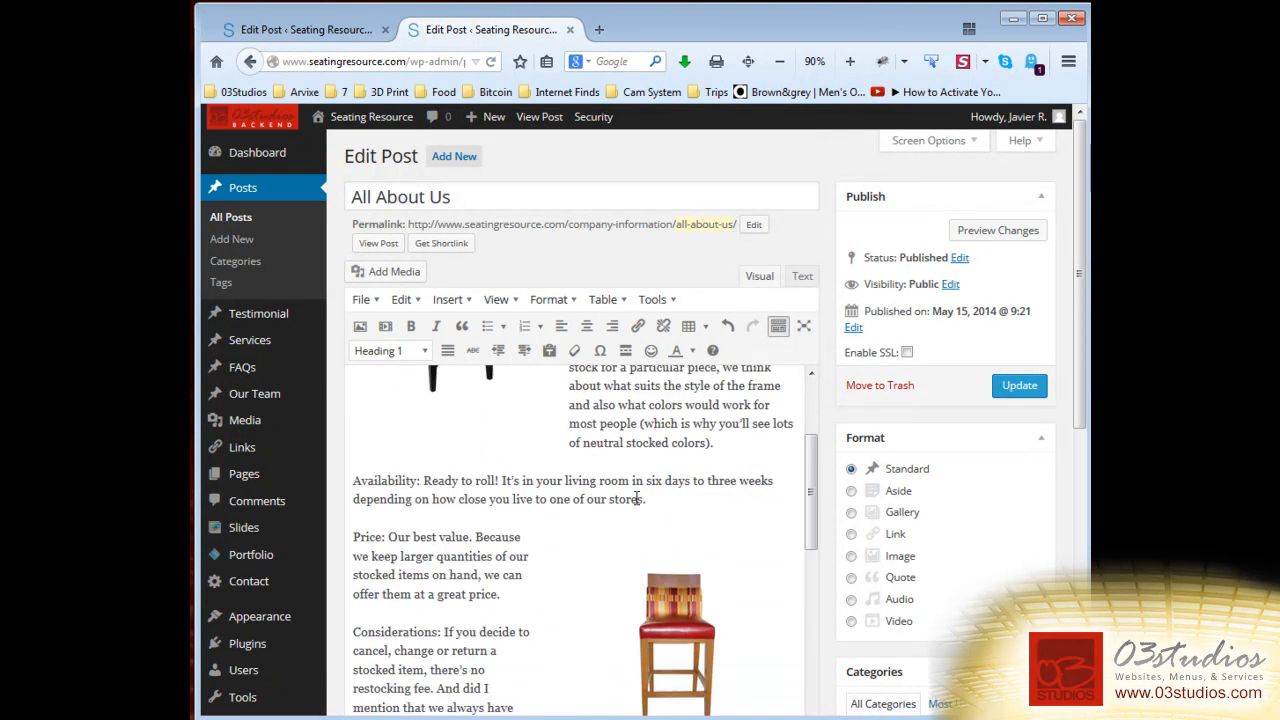
scroll(535, 501, up, 4)
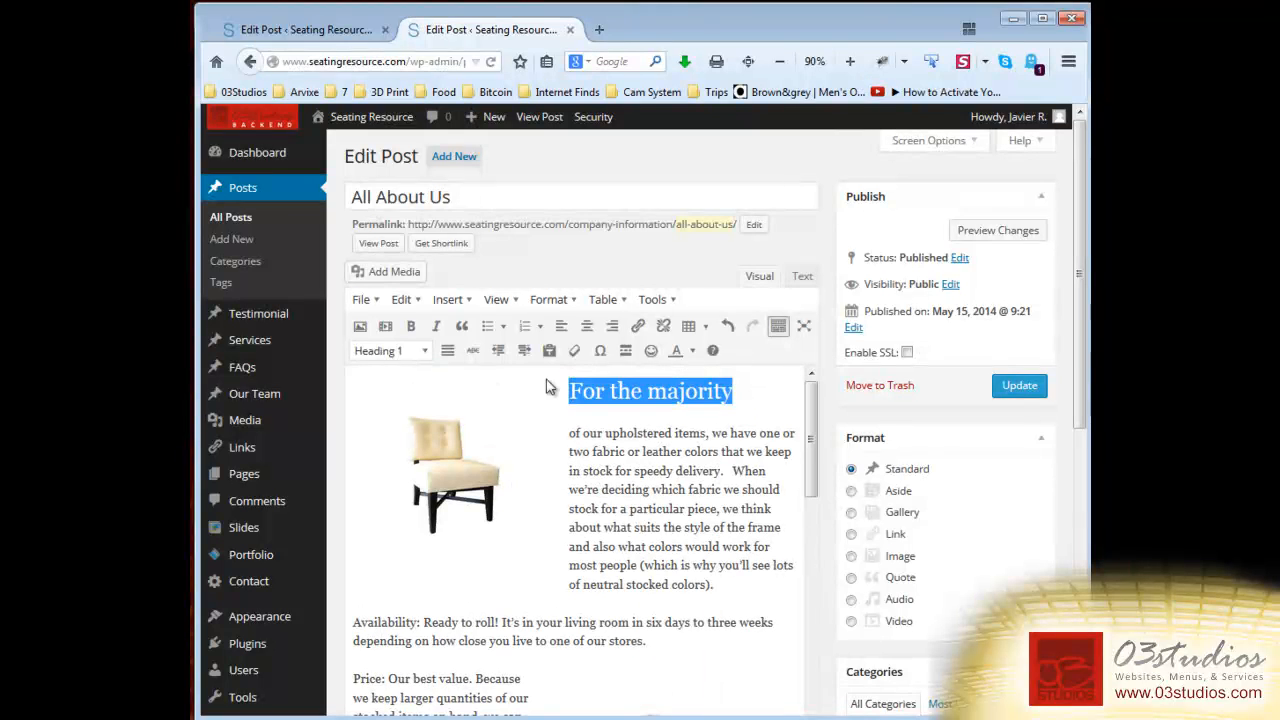
drag(462, 197, 292, 188)
click(642, 392)
drag(740, 391, 569, 391)
scroll(586, 510, down, 1)
scroll(586, 510, down, 5)
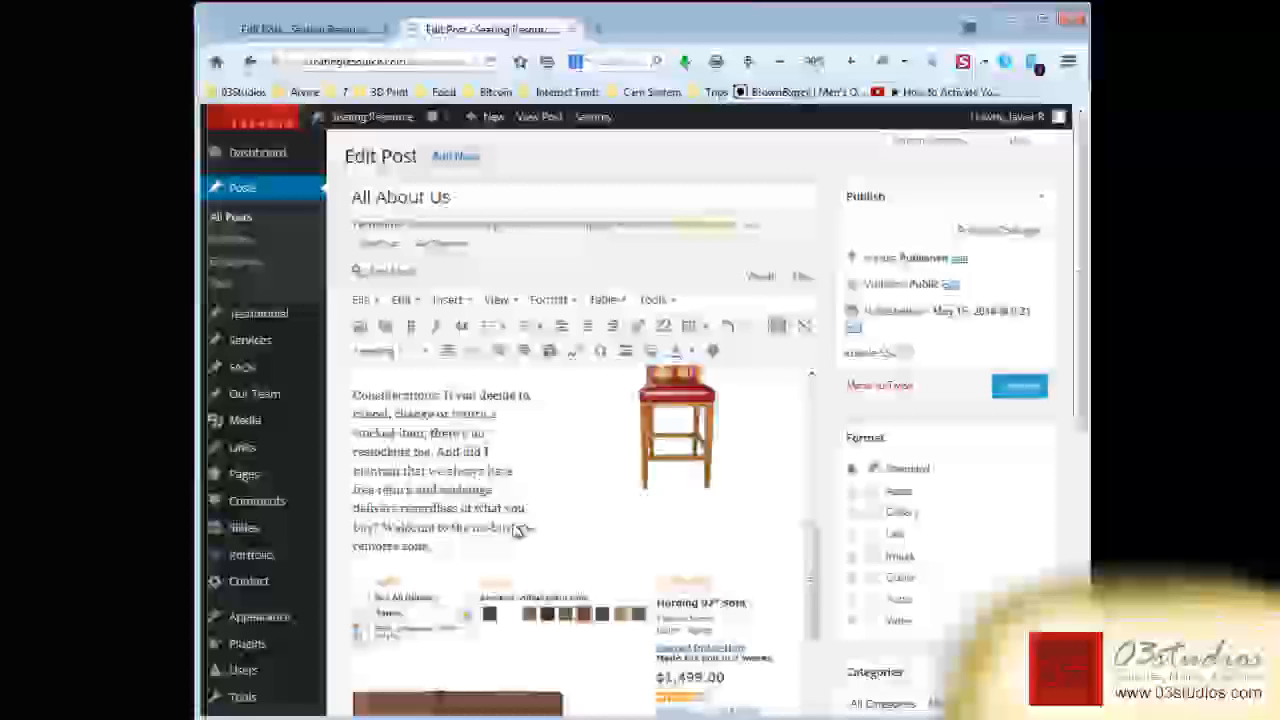
scroll(500, 520, up, 2)
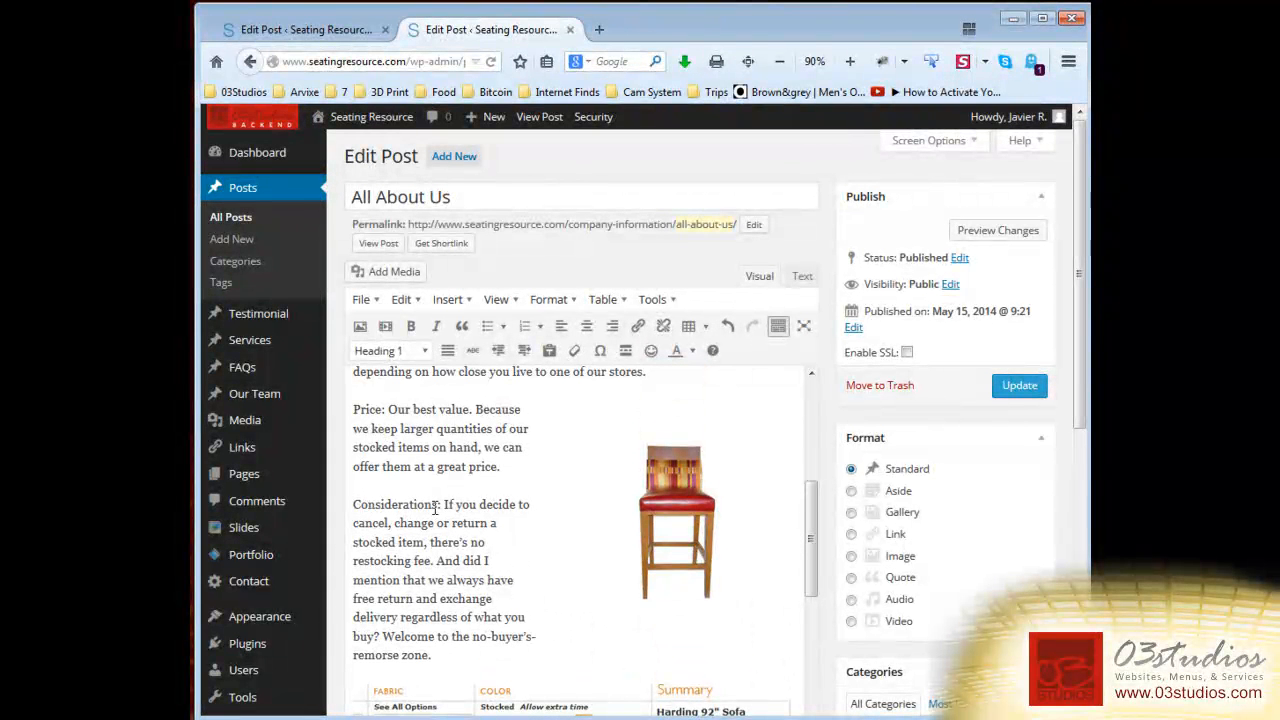